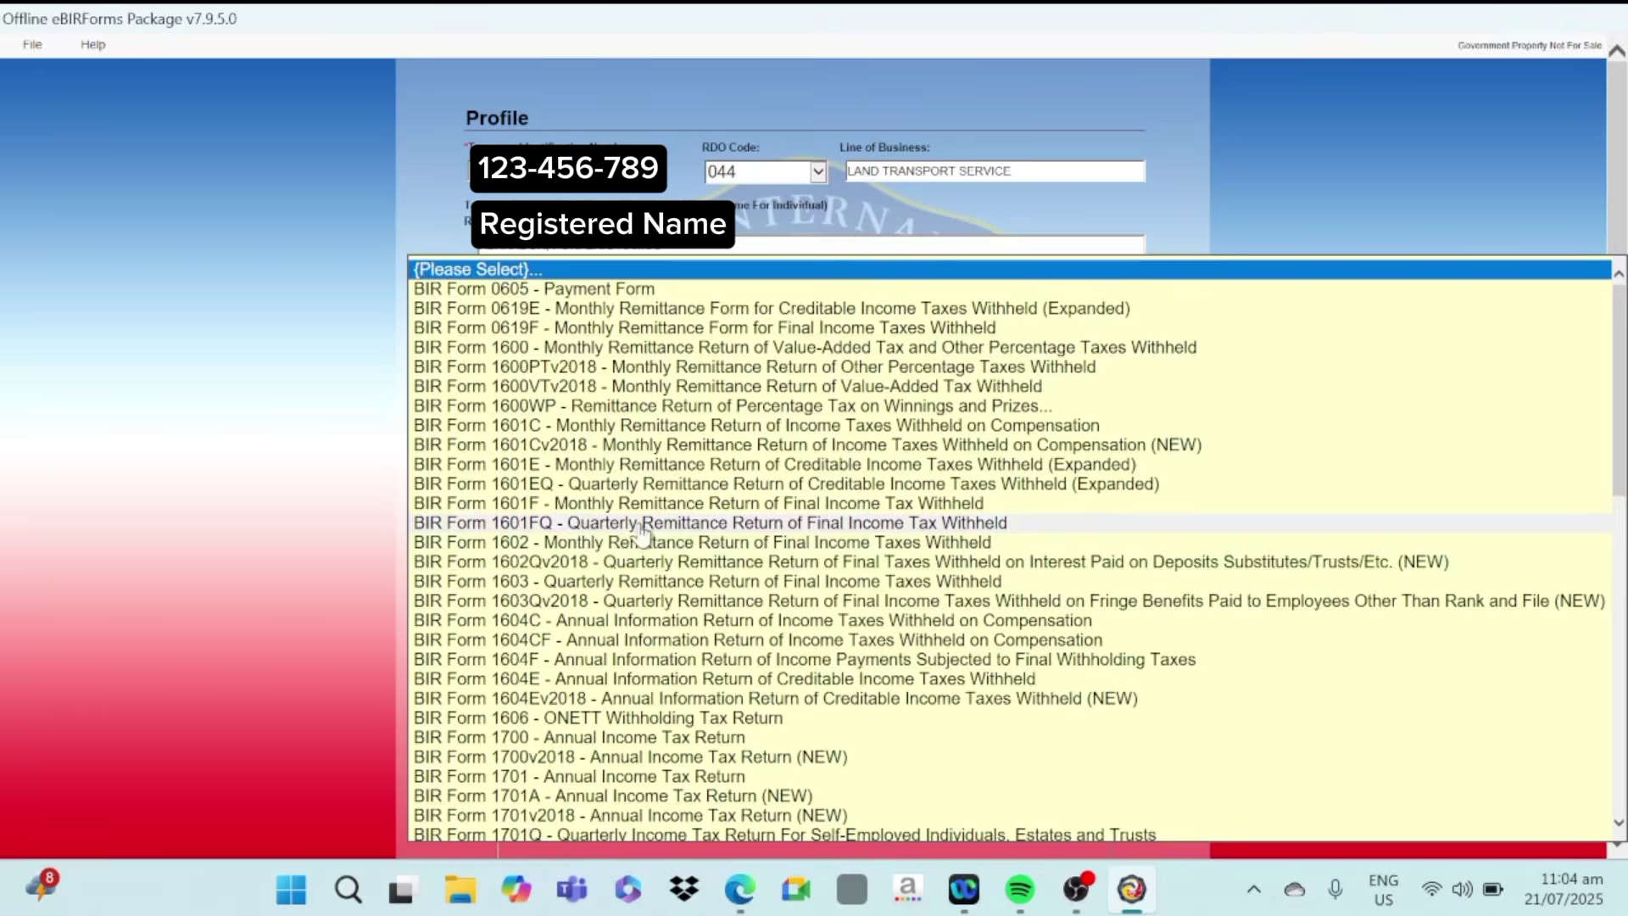
# Choose BIR Form 2551Qv2018 - Quarterly Percentage Tax Return from the forms list and open it for filling up.
pyautogui.scroll(-5, 712, 577)
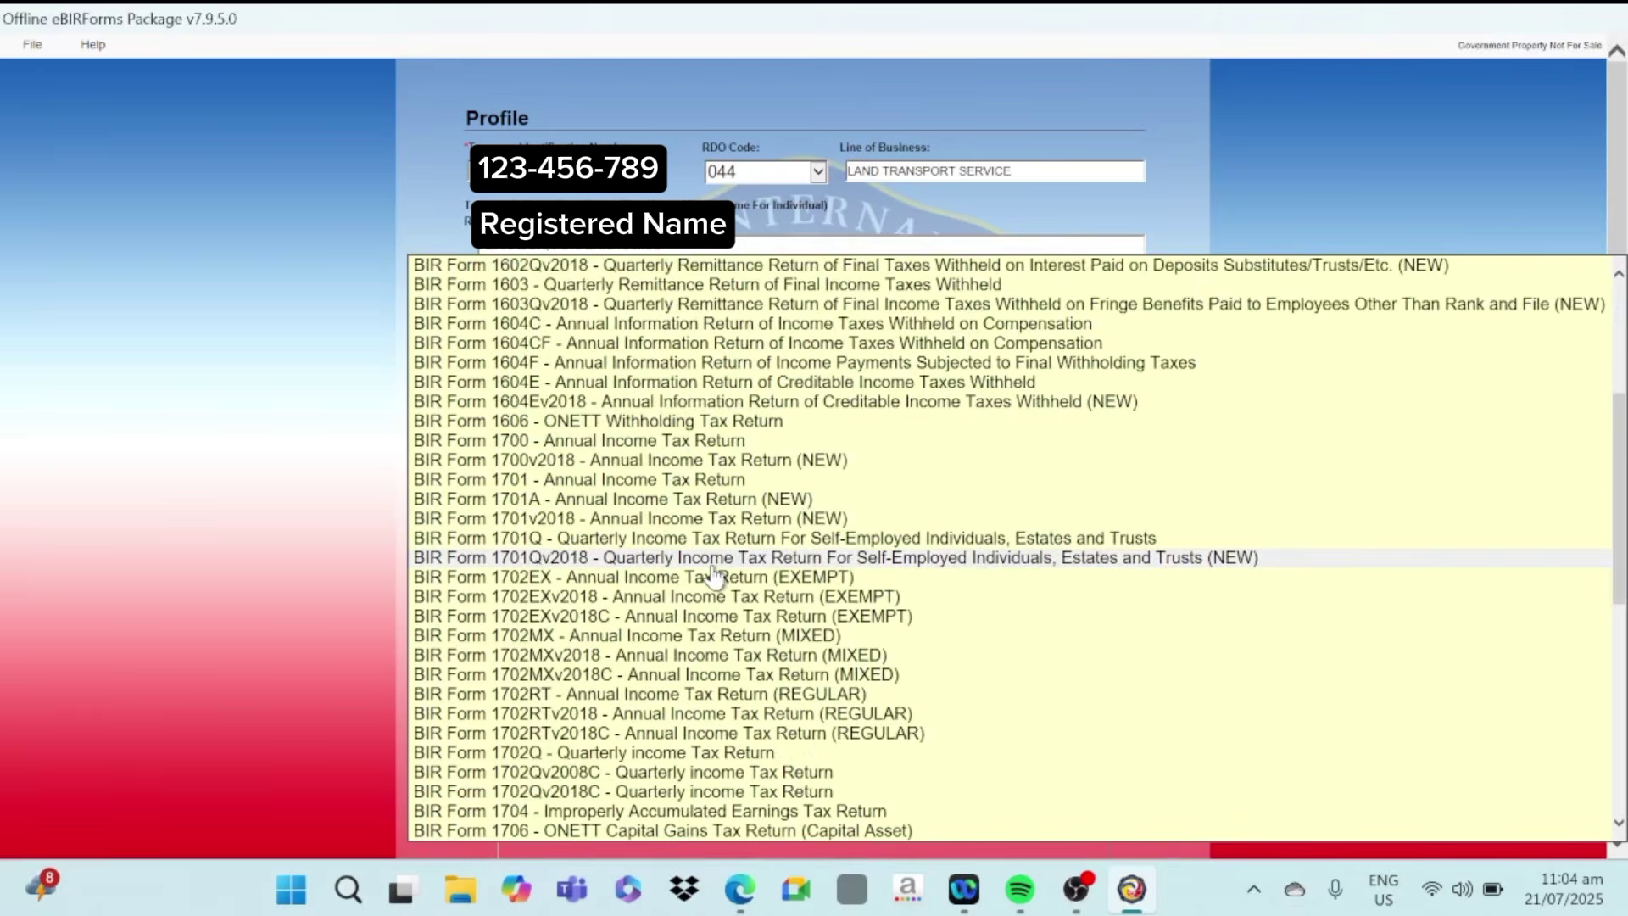
pyautogui.scroll(-9, 712, 575)
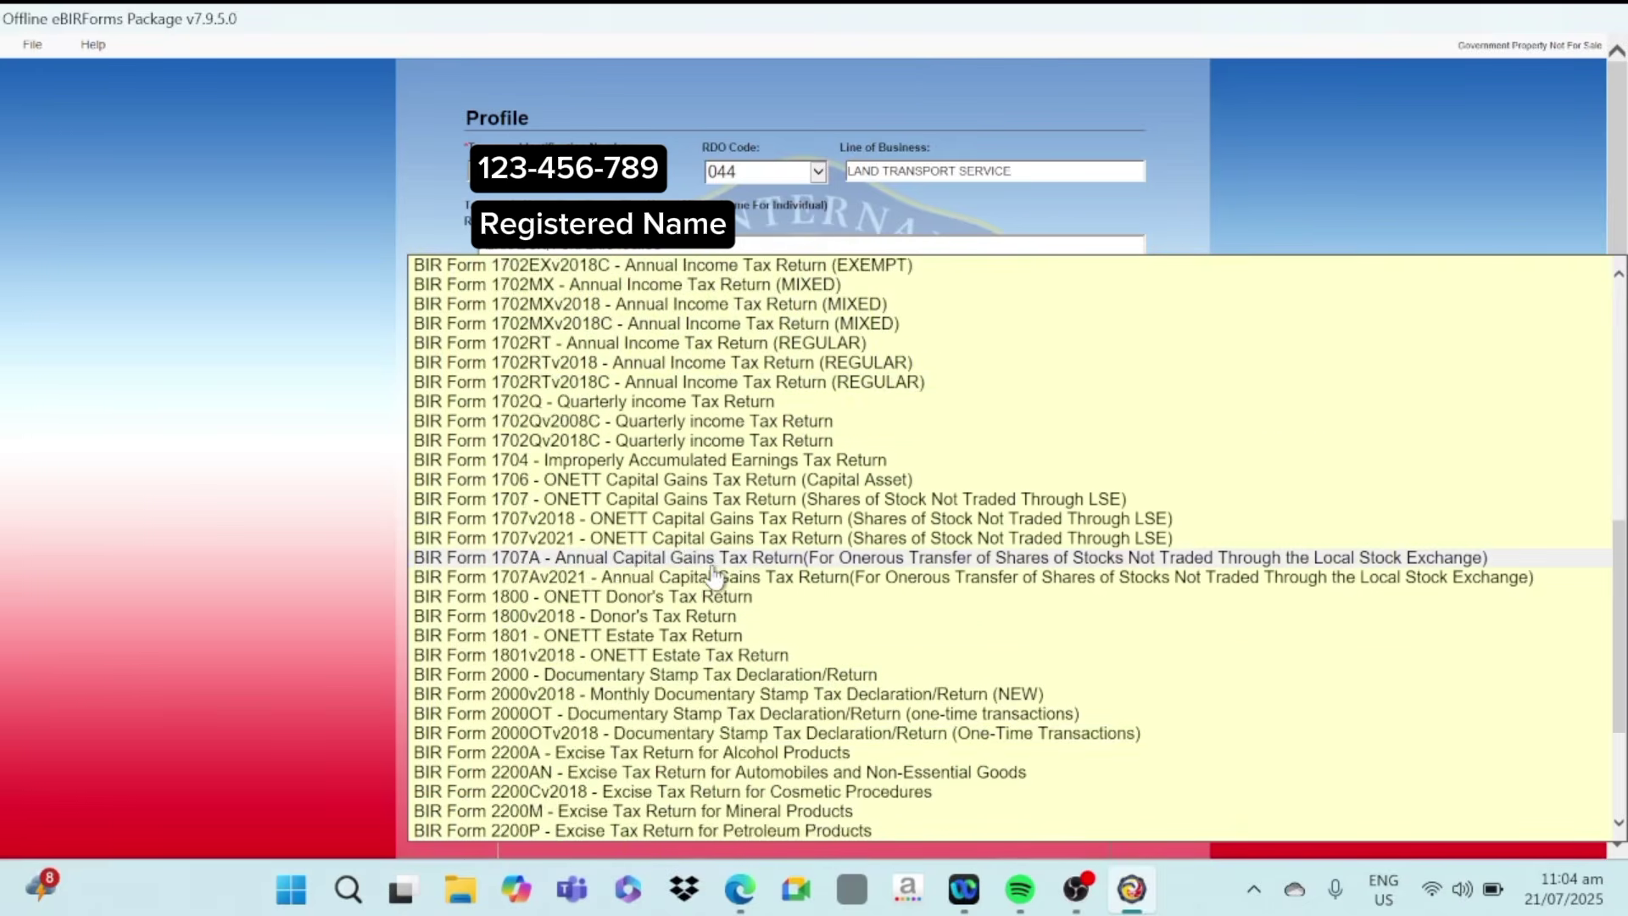
pyautogui.scroll(-1, 713, 577)
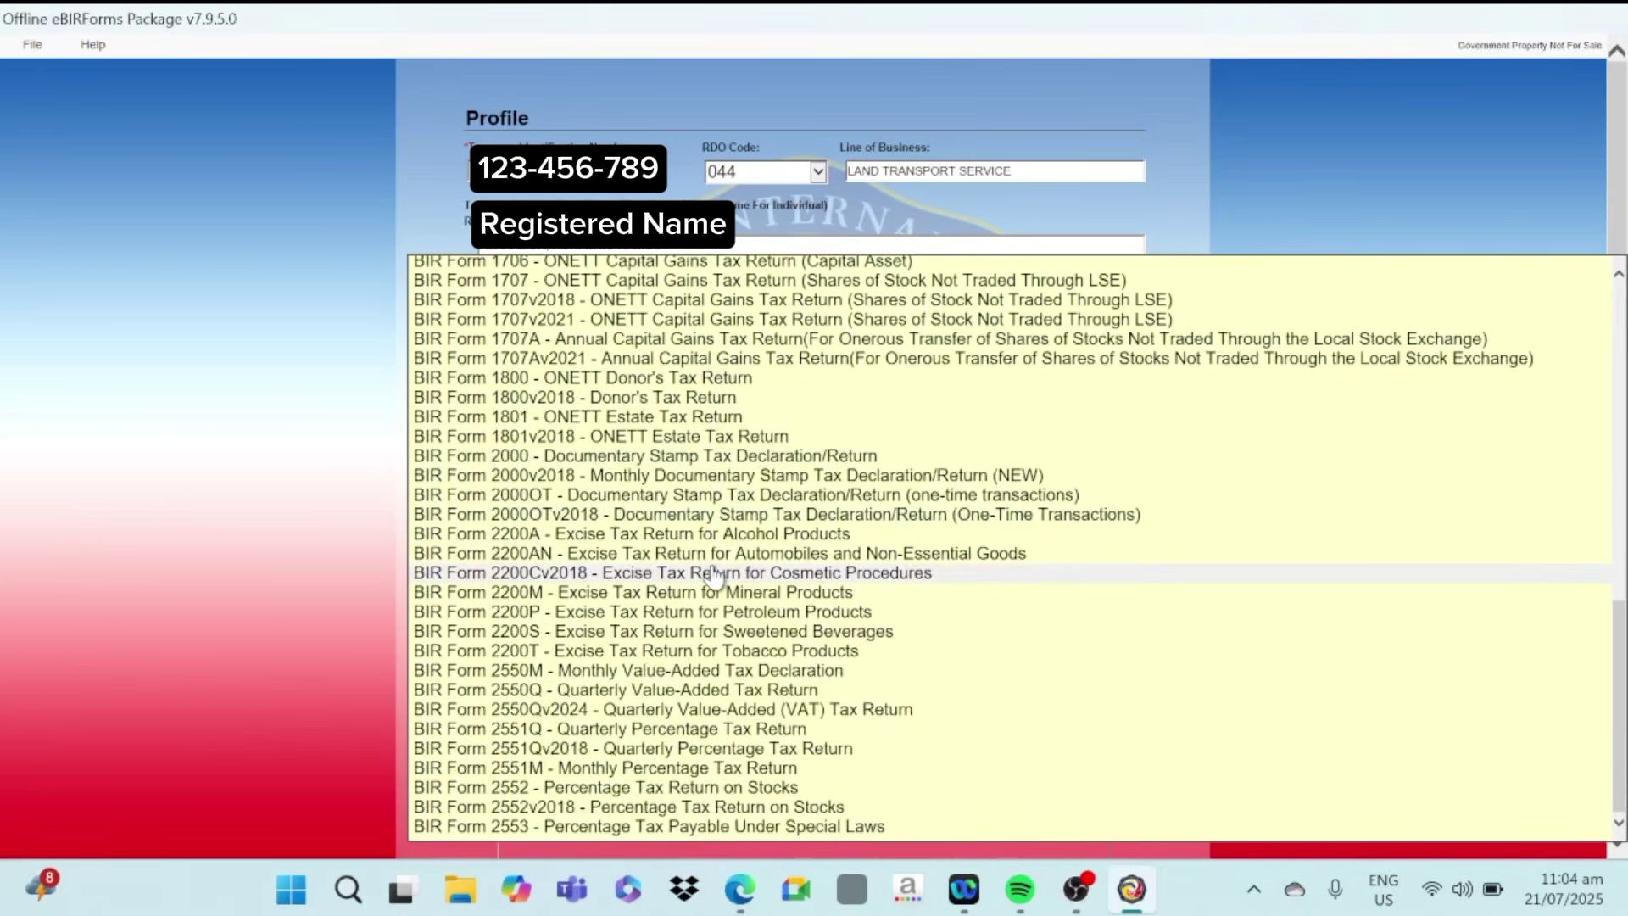
pyautogui.click(618, 749)
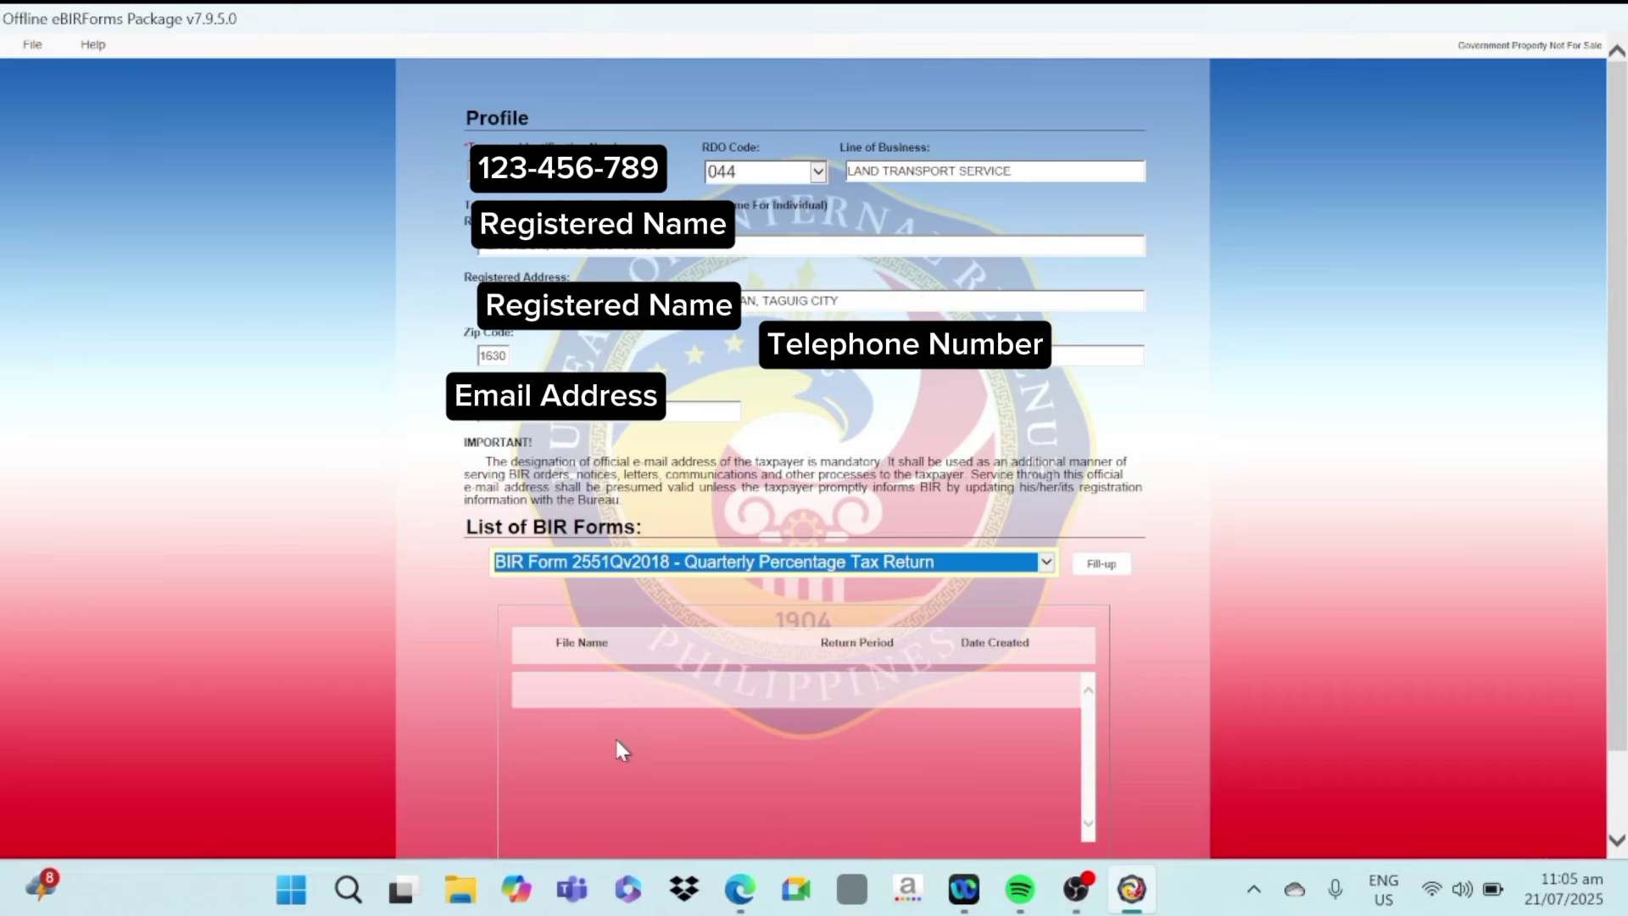
pyautogui.click(1103, 566)
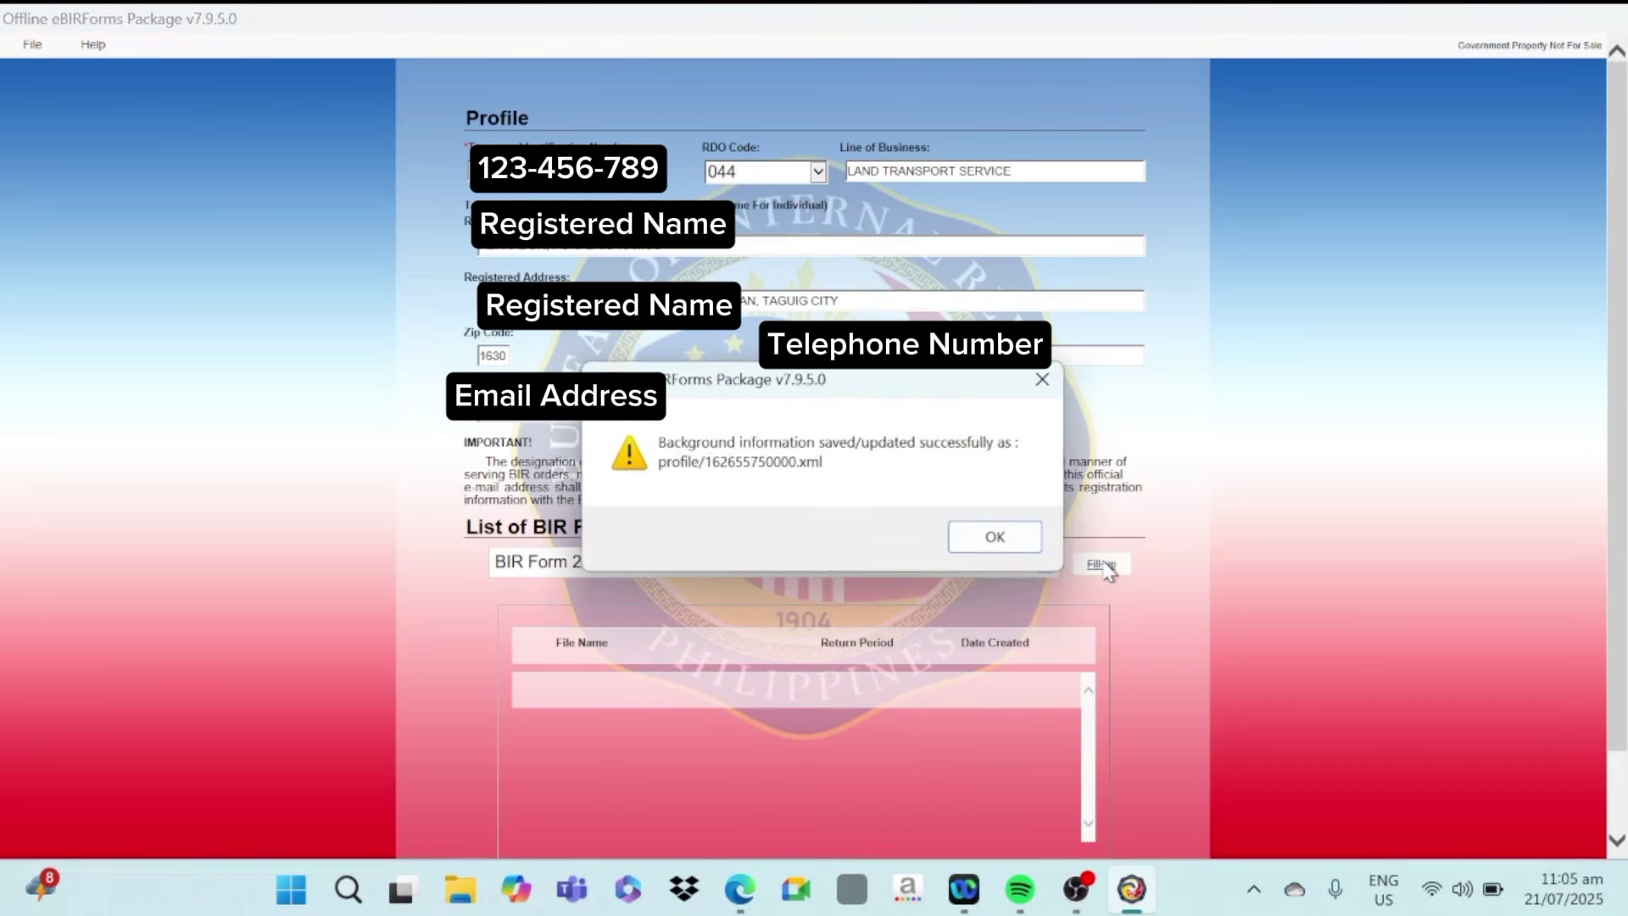
pyautogui.click(996, 543)
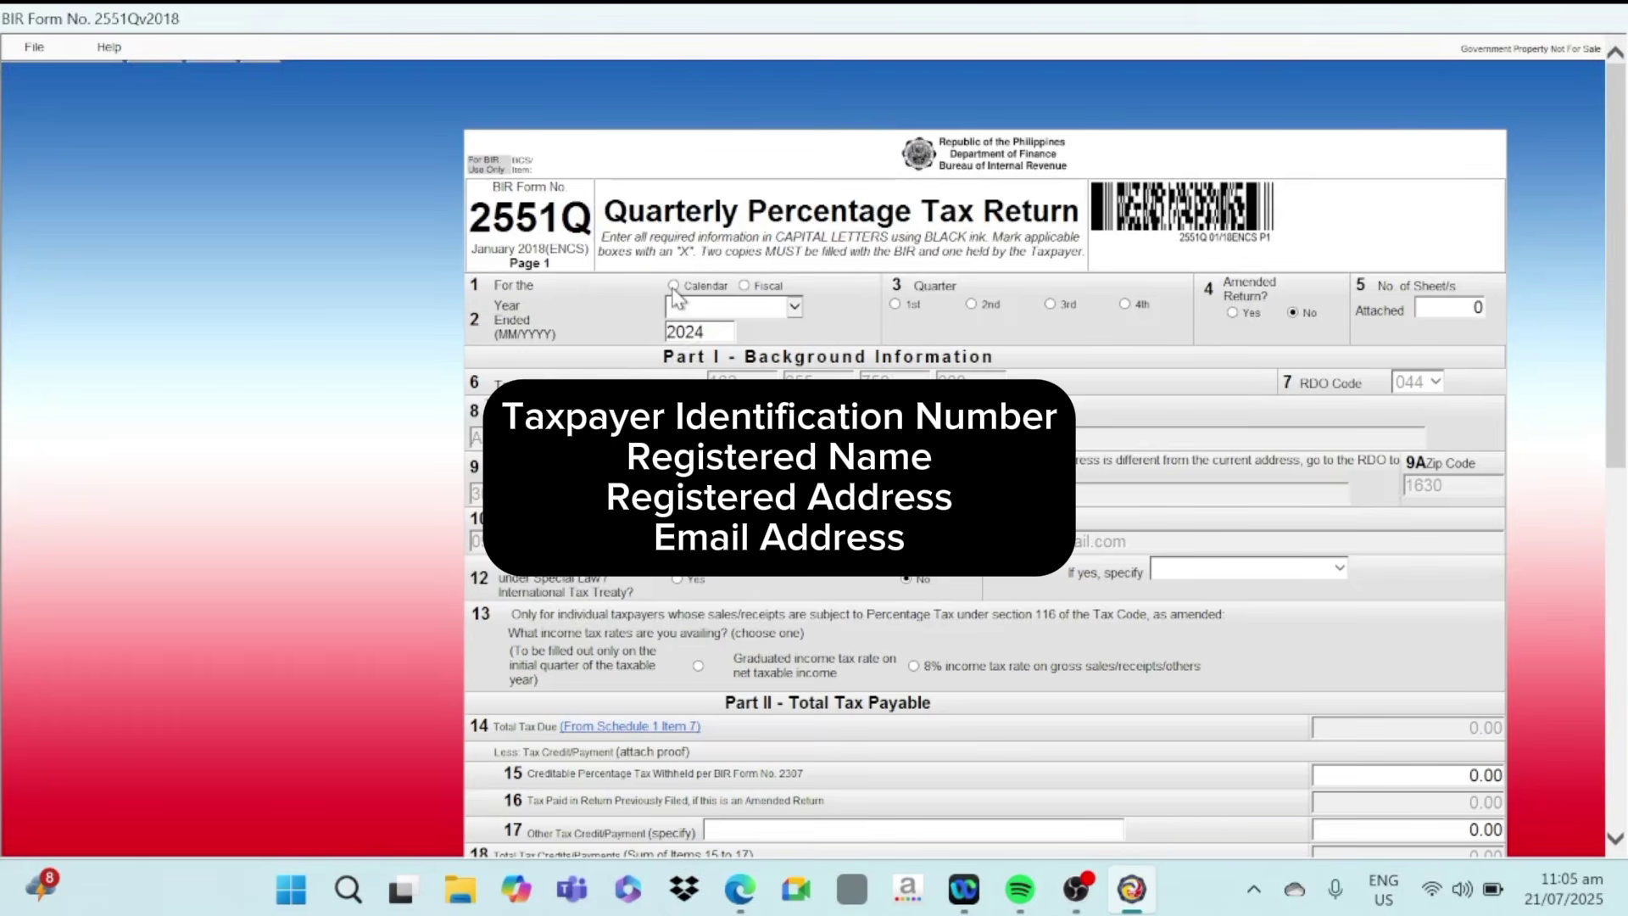
# Set the return to the calendar year ended 2025 and the 2nd quarter.
pyautogui.click(675, 286)
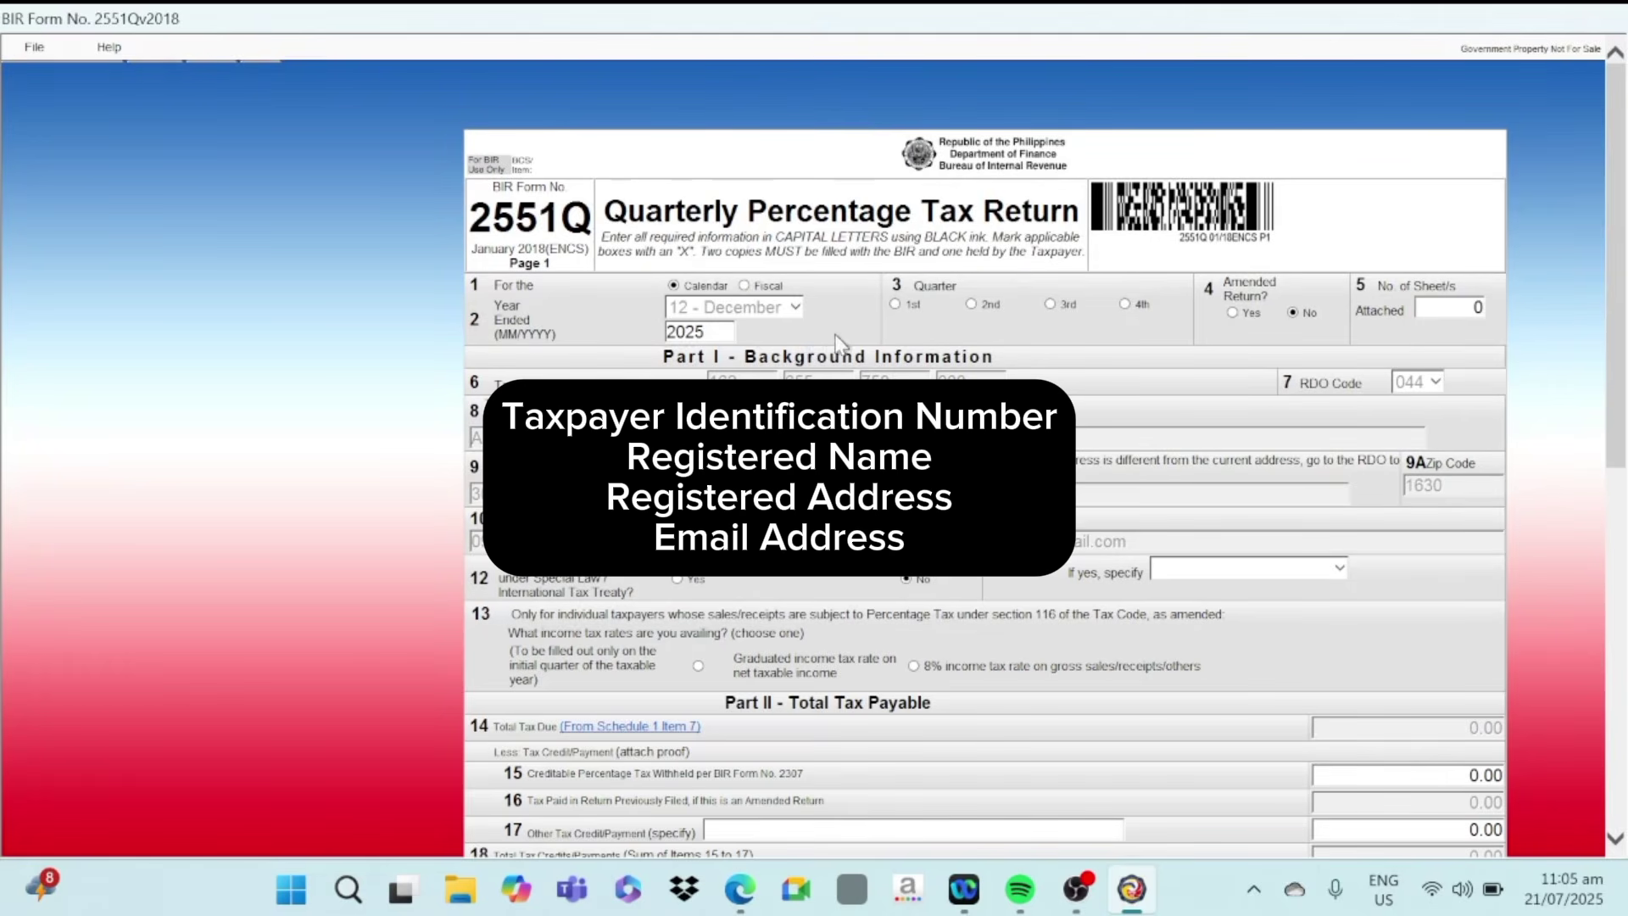
pyautogui.click(973, 305)
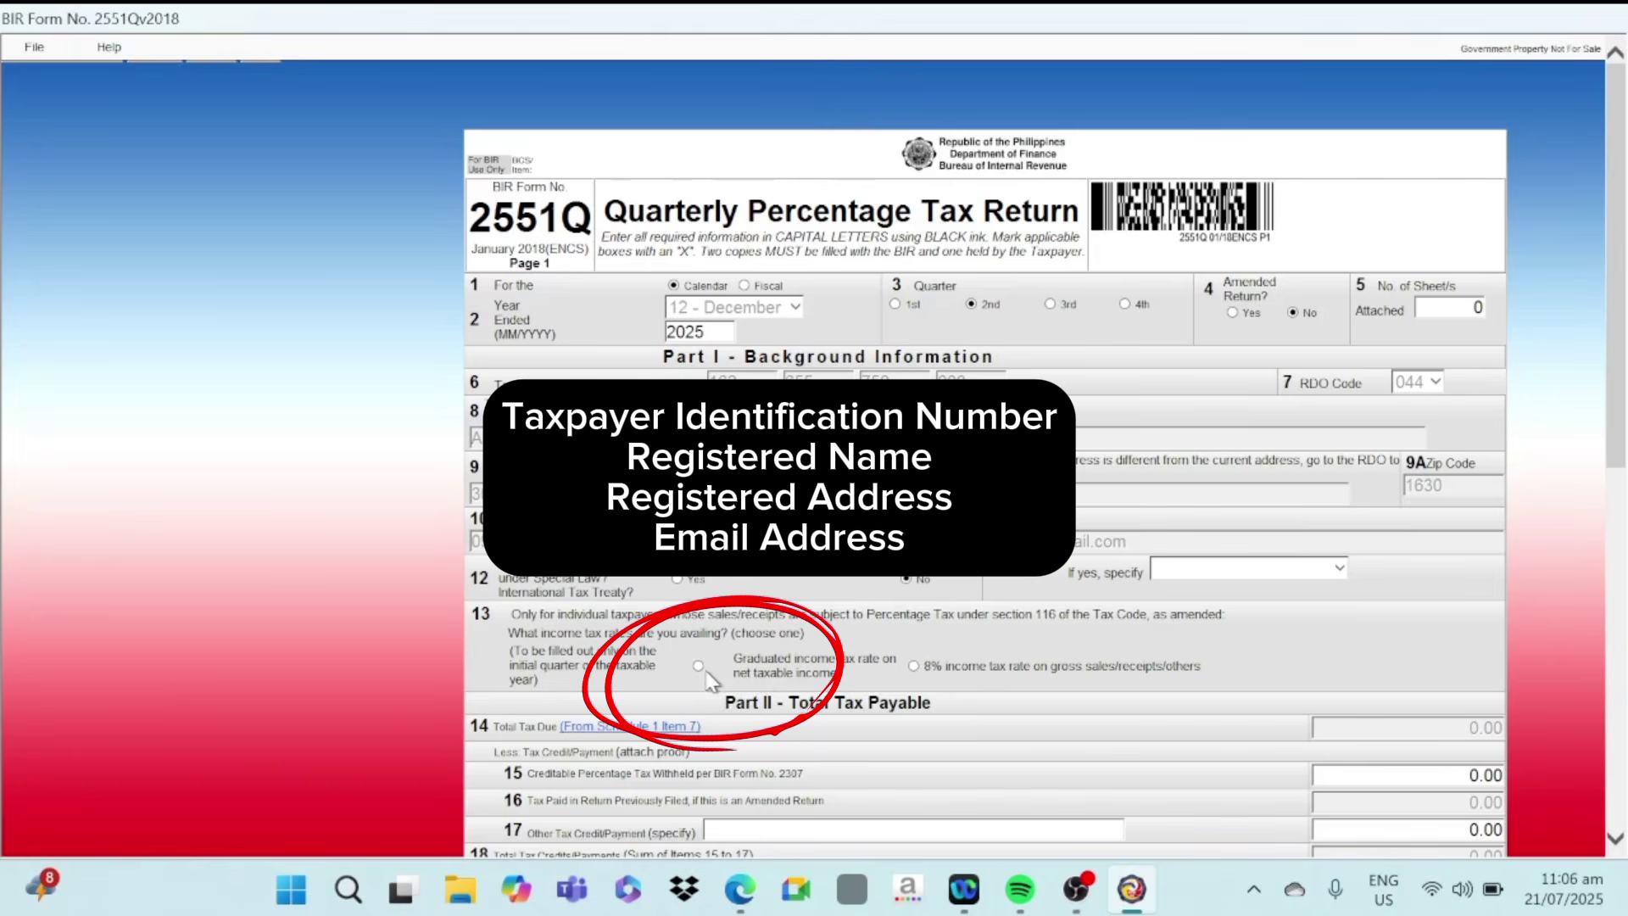
# Save the percentage tax return from page 1 and run its validation, acknowledging the messages.
pyautogui.moveTo(1616, 381)
pyautogui.mouseDown()
pyautogui.moveTo(1614, 744)
pyautogui.moveTo(1603, 658)
pyautogui.moveTo(1609, 712)
pyautogui.mouseUp()
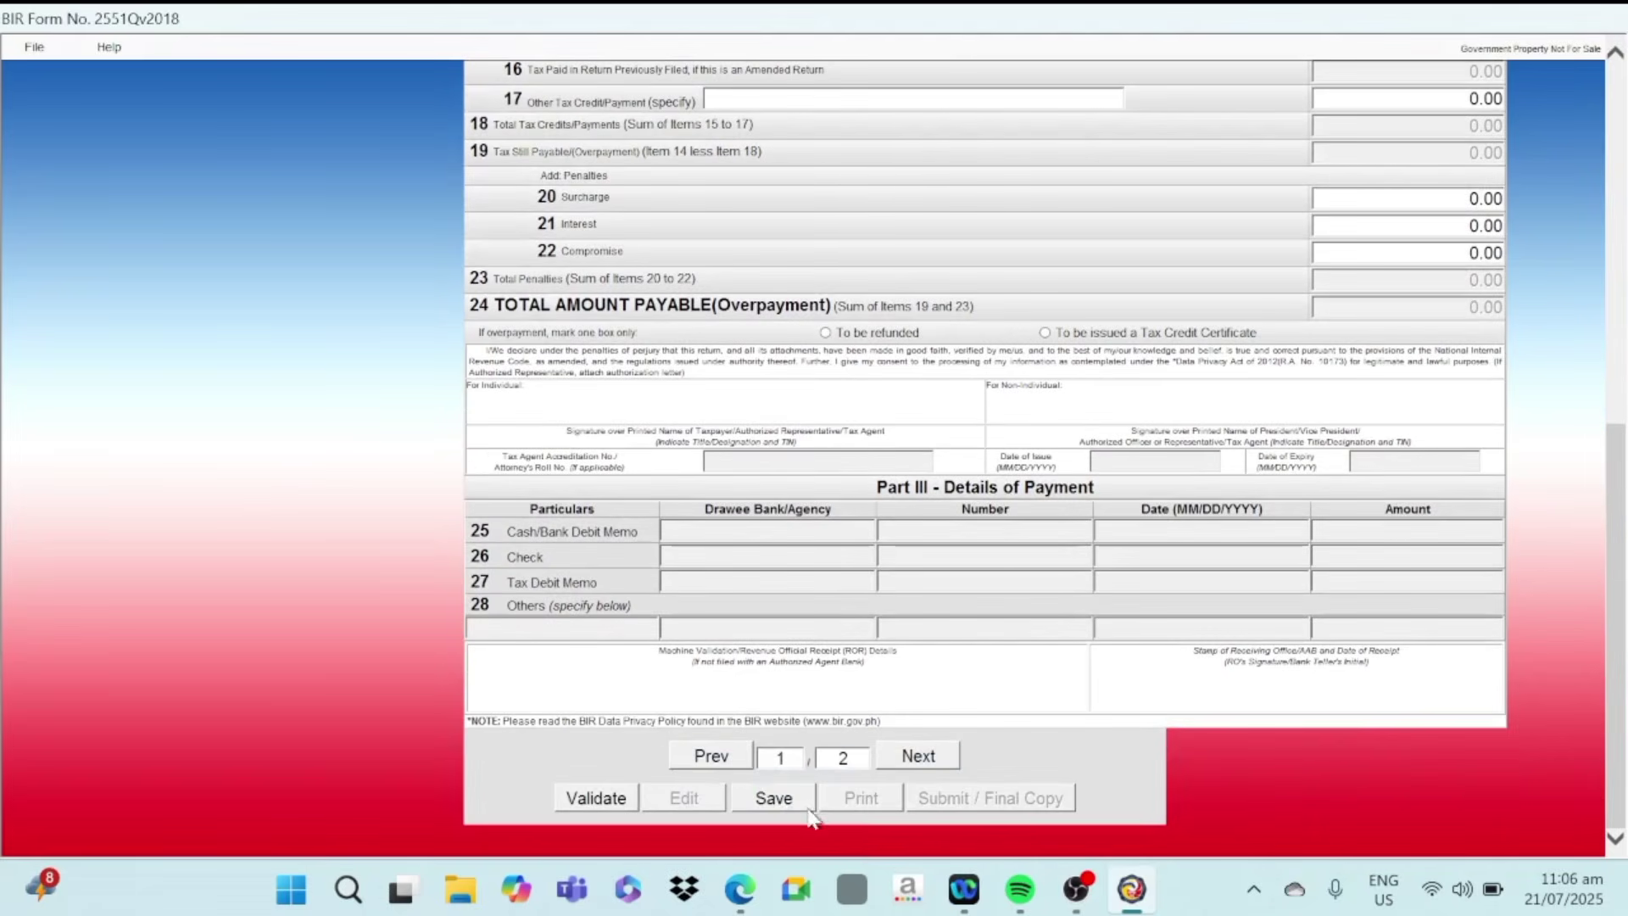
pyautogui.click(786, 797)
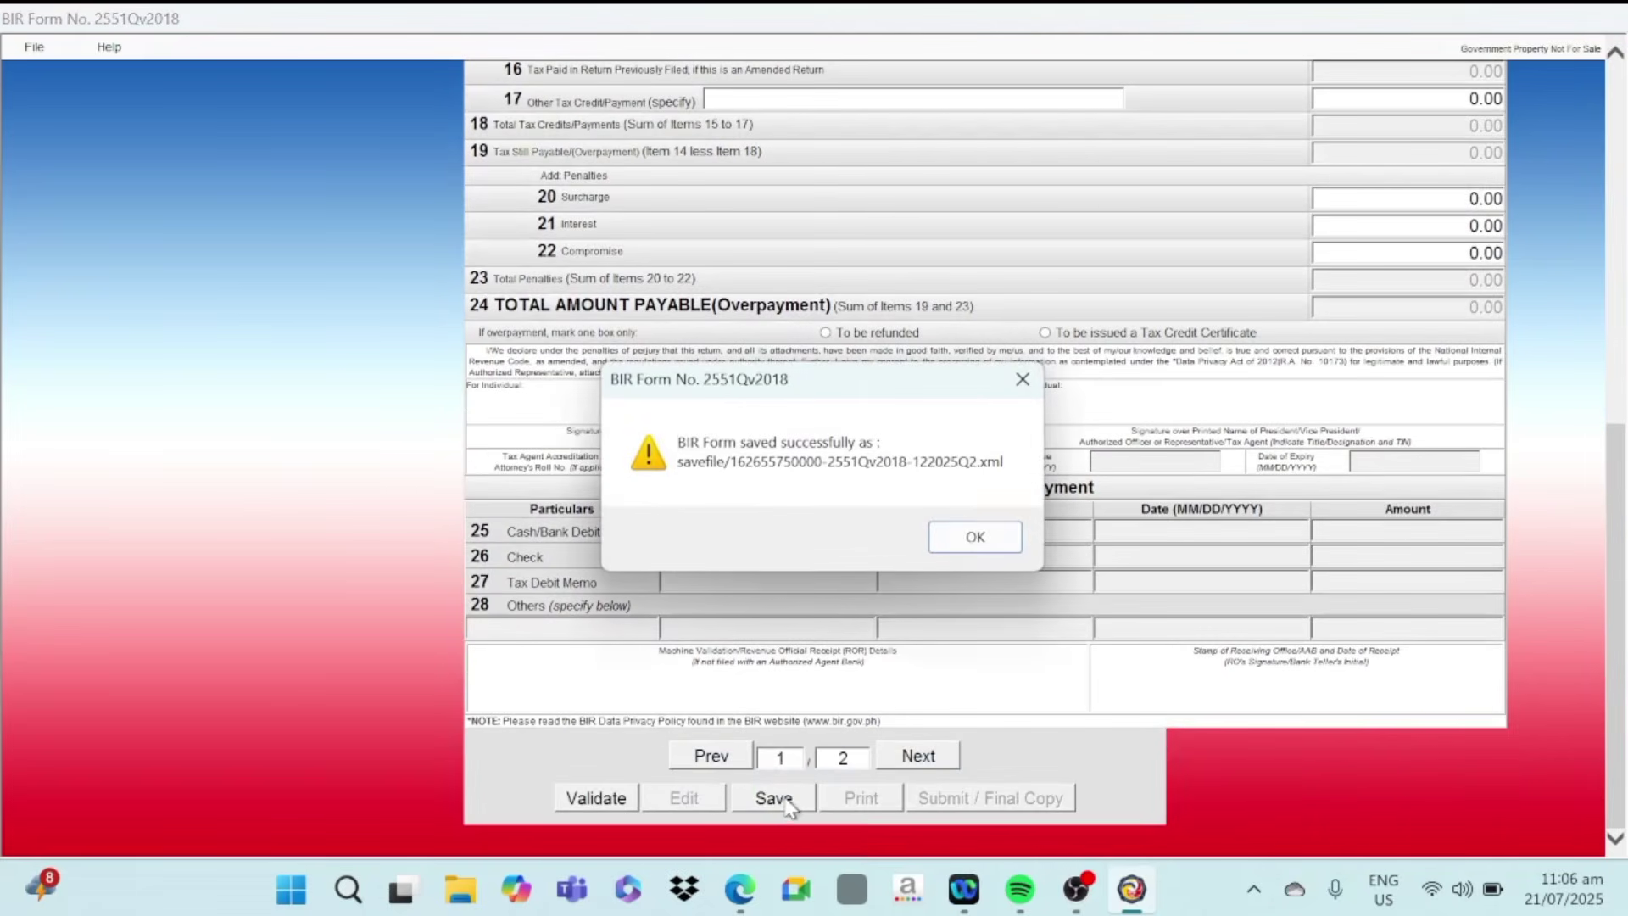
pyautogui.click(975, 535)
pyautogui.click(983, 538)
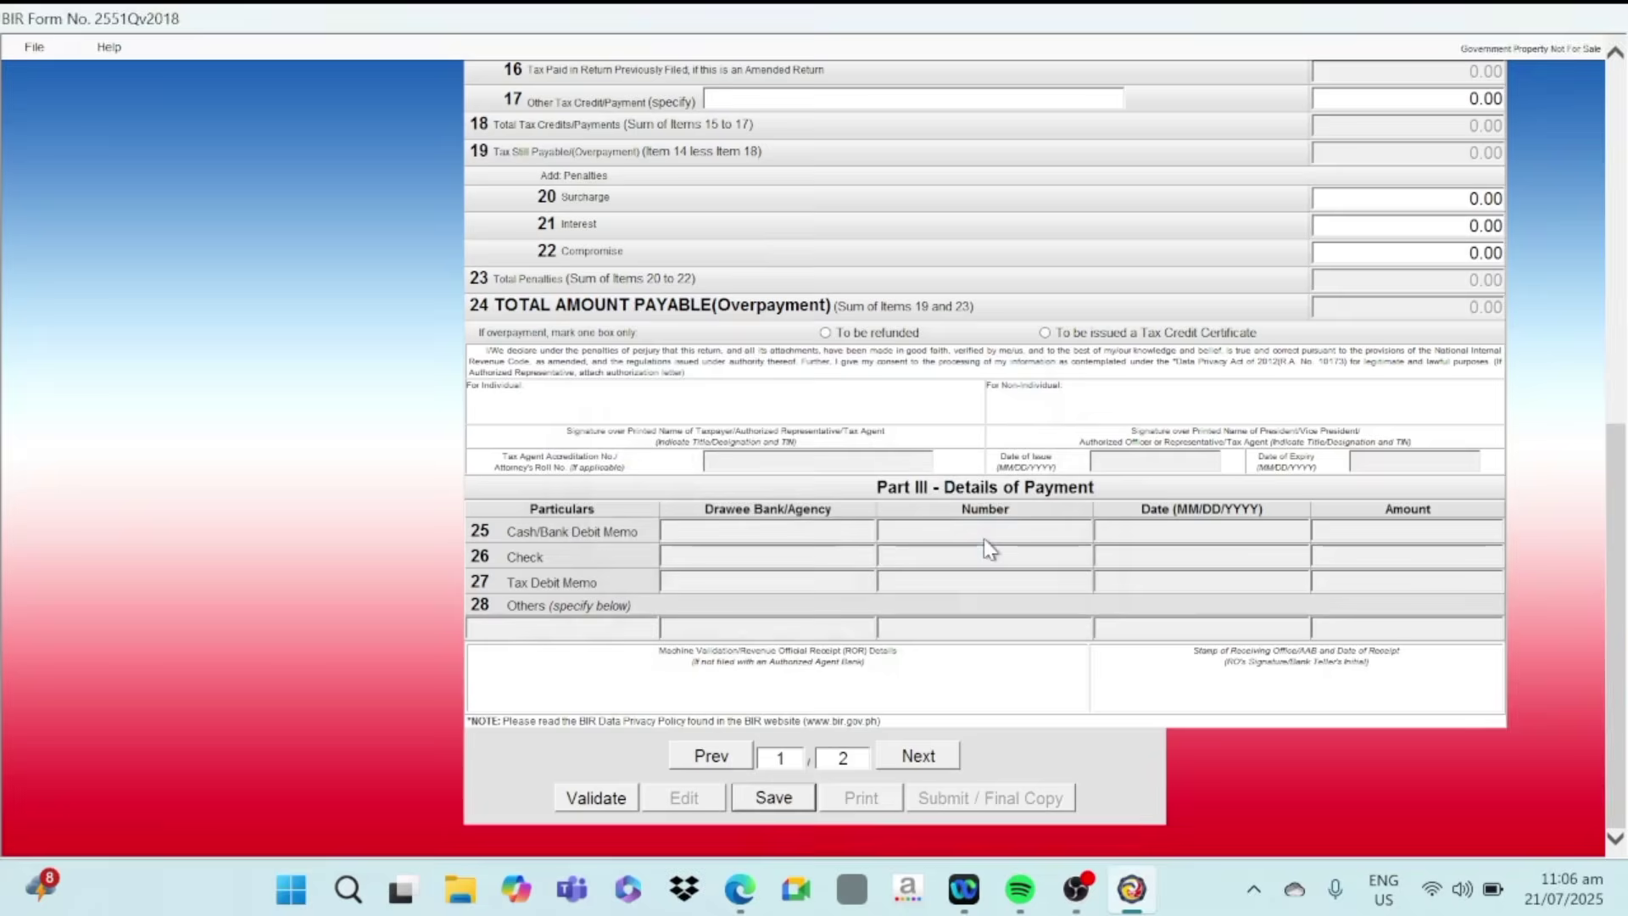
pyautogui.click(586, 798)
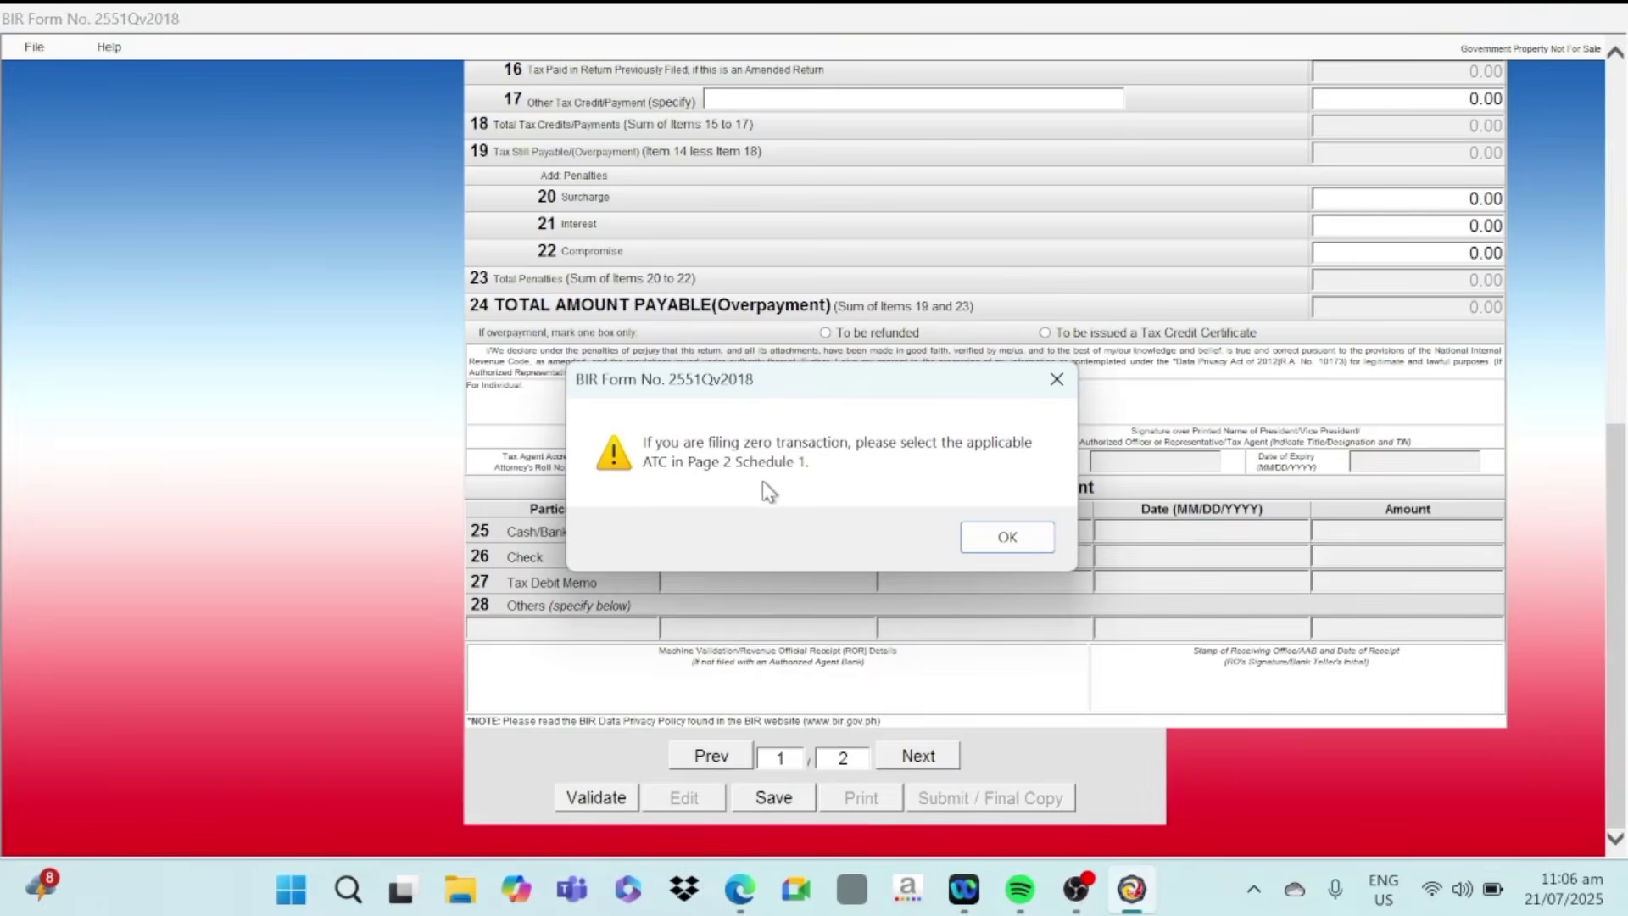
pyautogui.click(1037, 547)
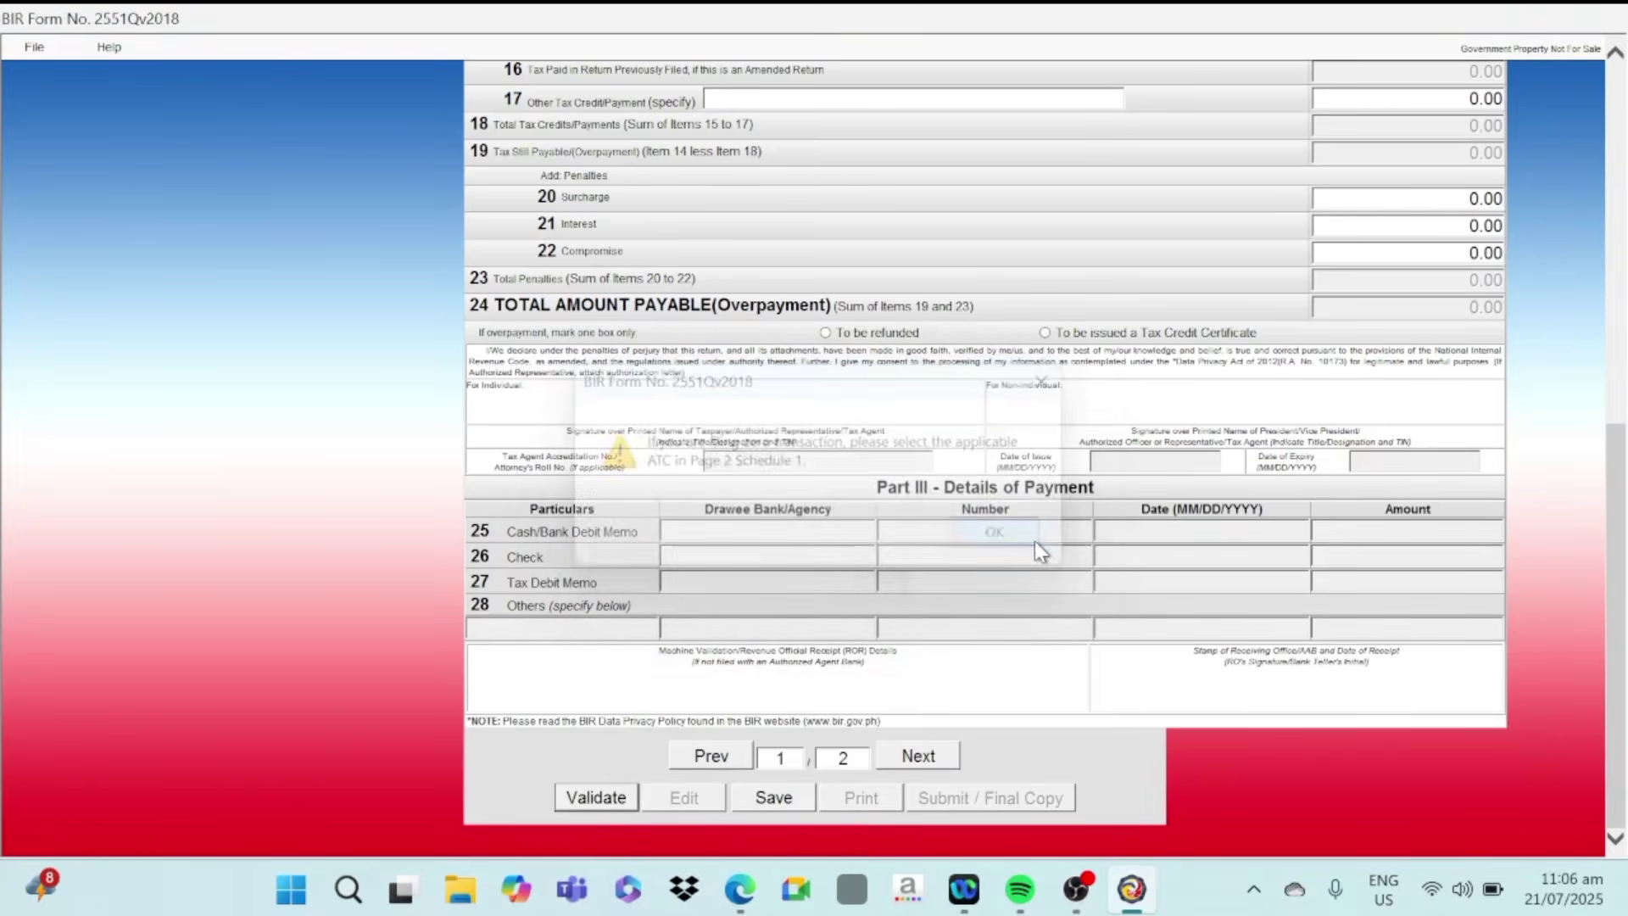
# Go to page 2 of the return and set the first Schedule 1 alphanumeric tax code to PT 010.
pyautogui.click(912, 757)
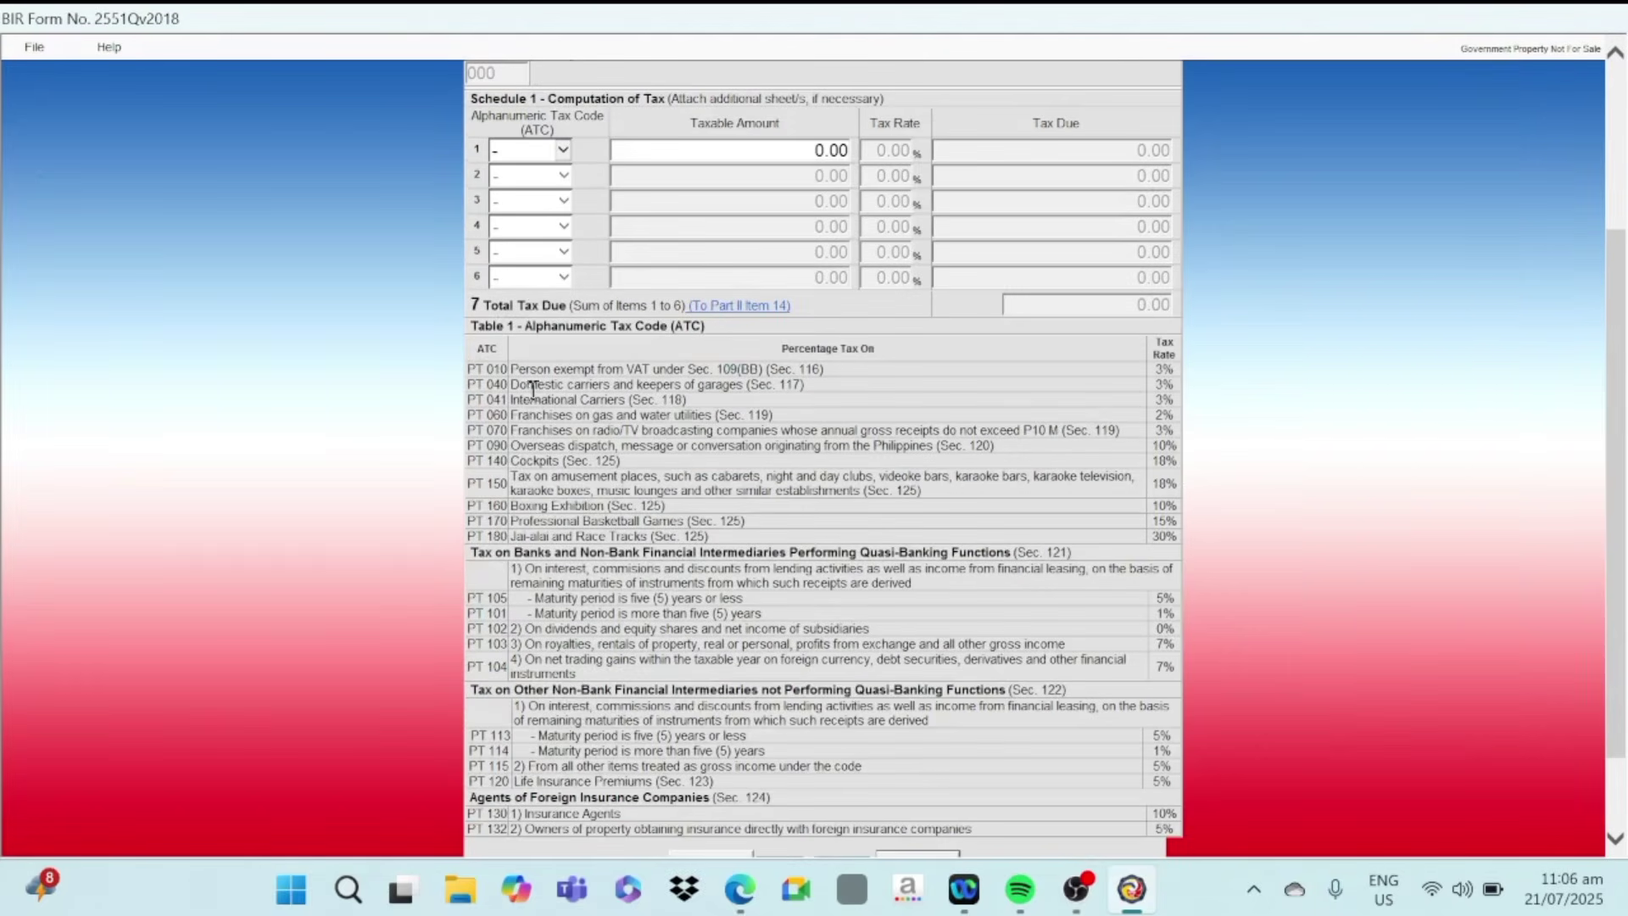
pyautogui.click(561, 153)
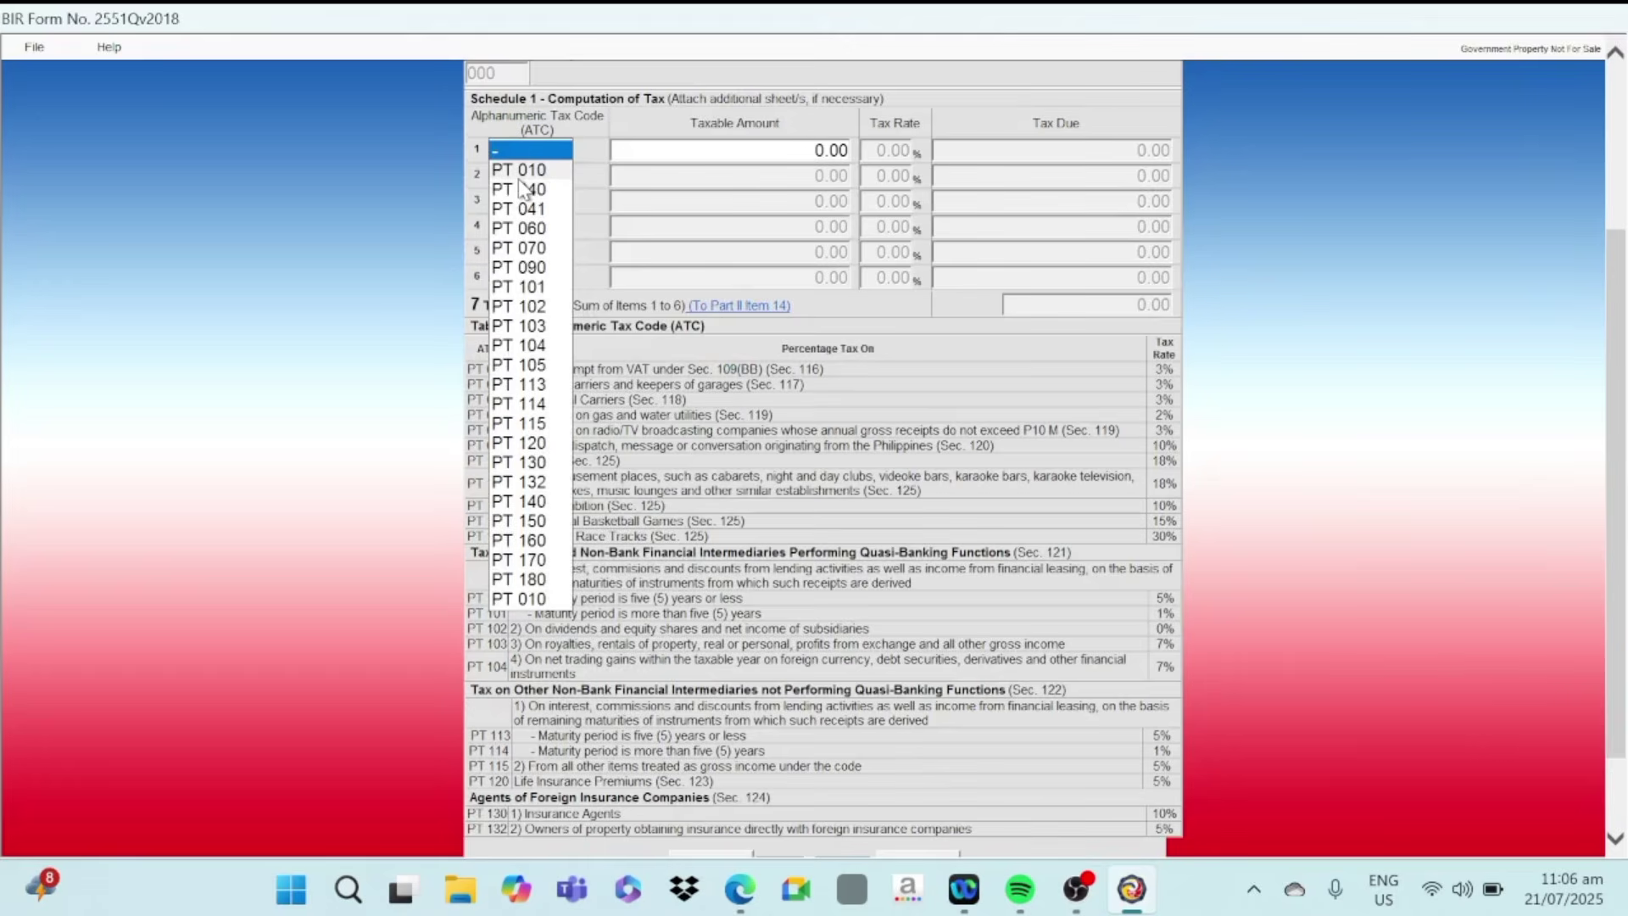
pyautogui.click(519, 180)
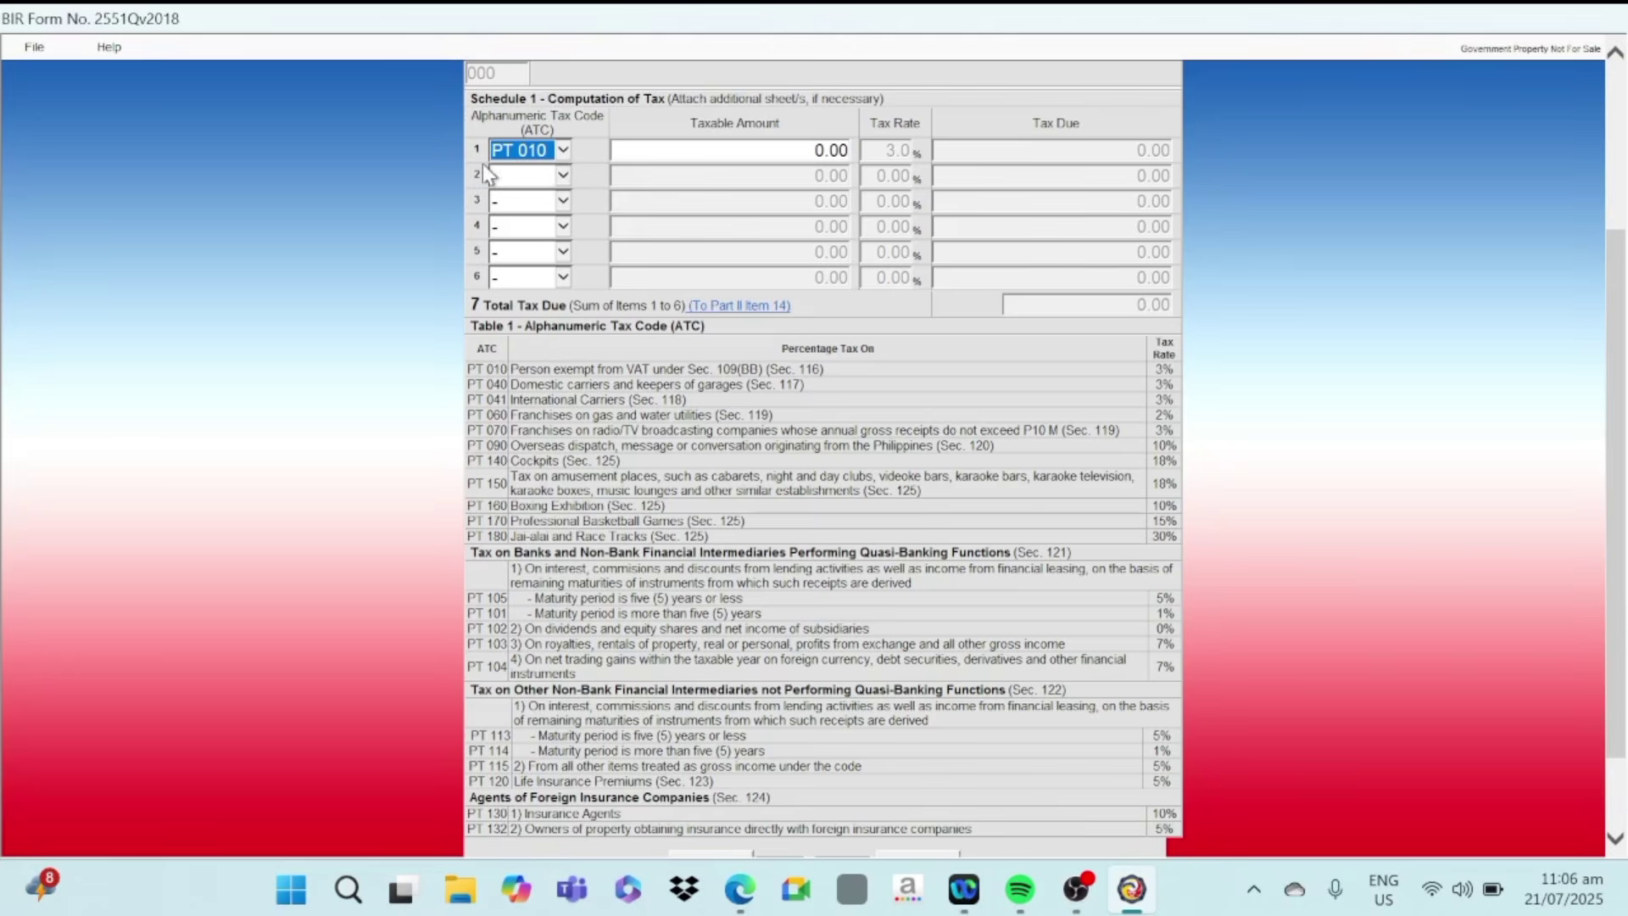
pyautogui.click(564, 151)
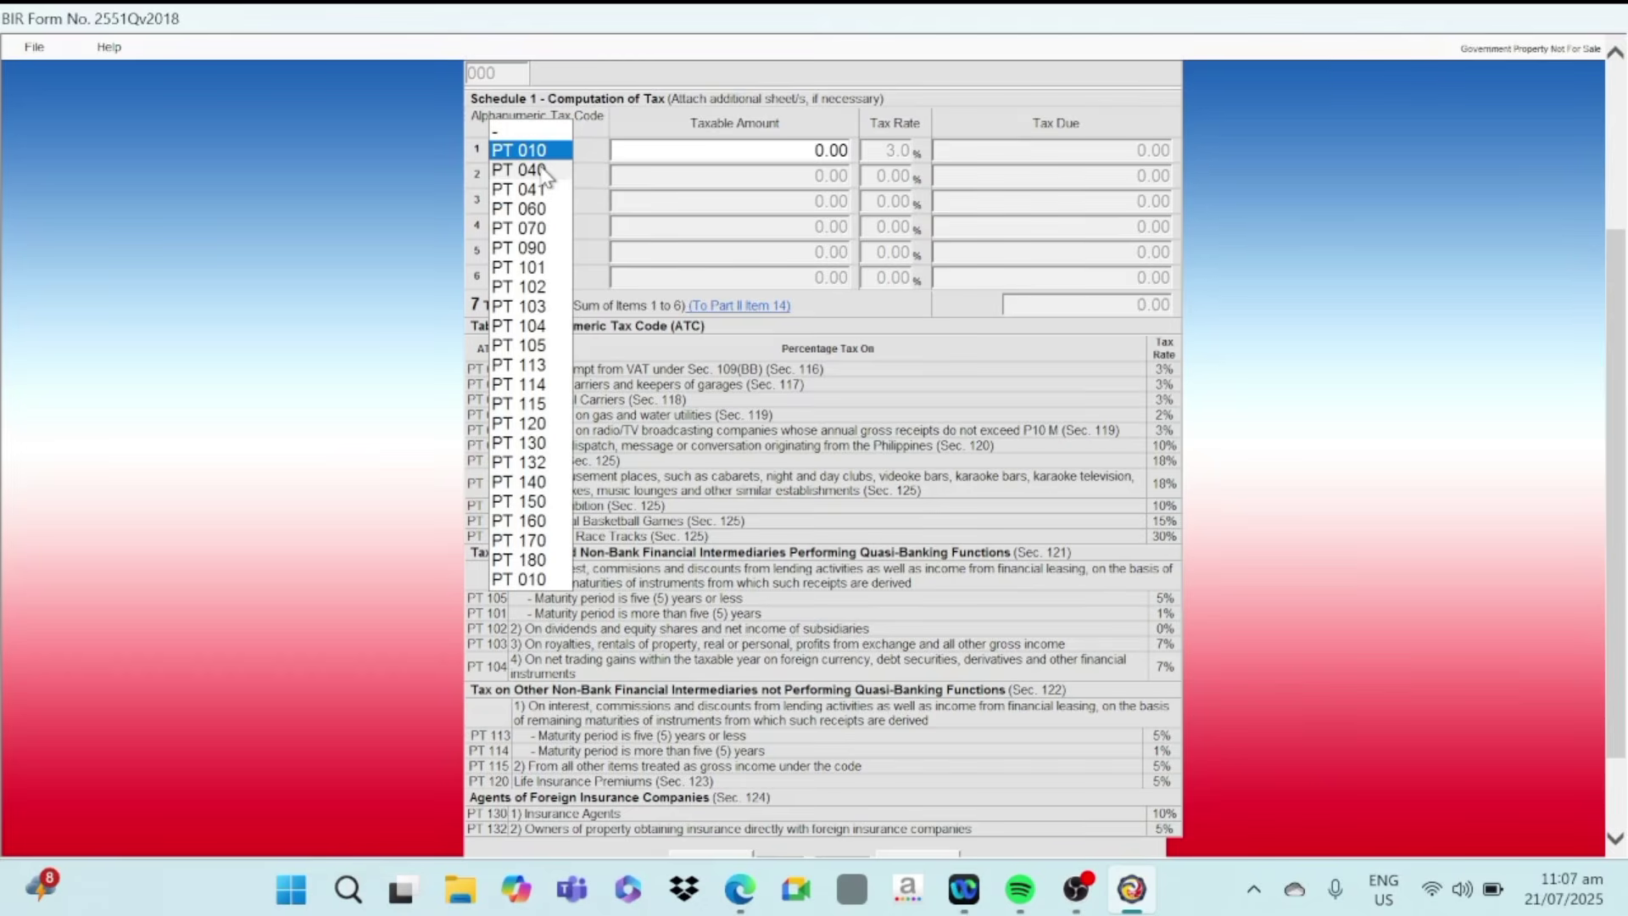
pyautogui.click(541, 173)
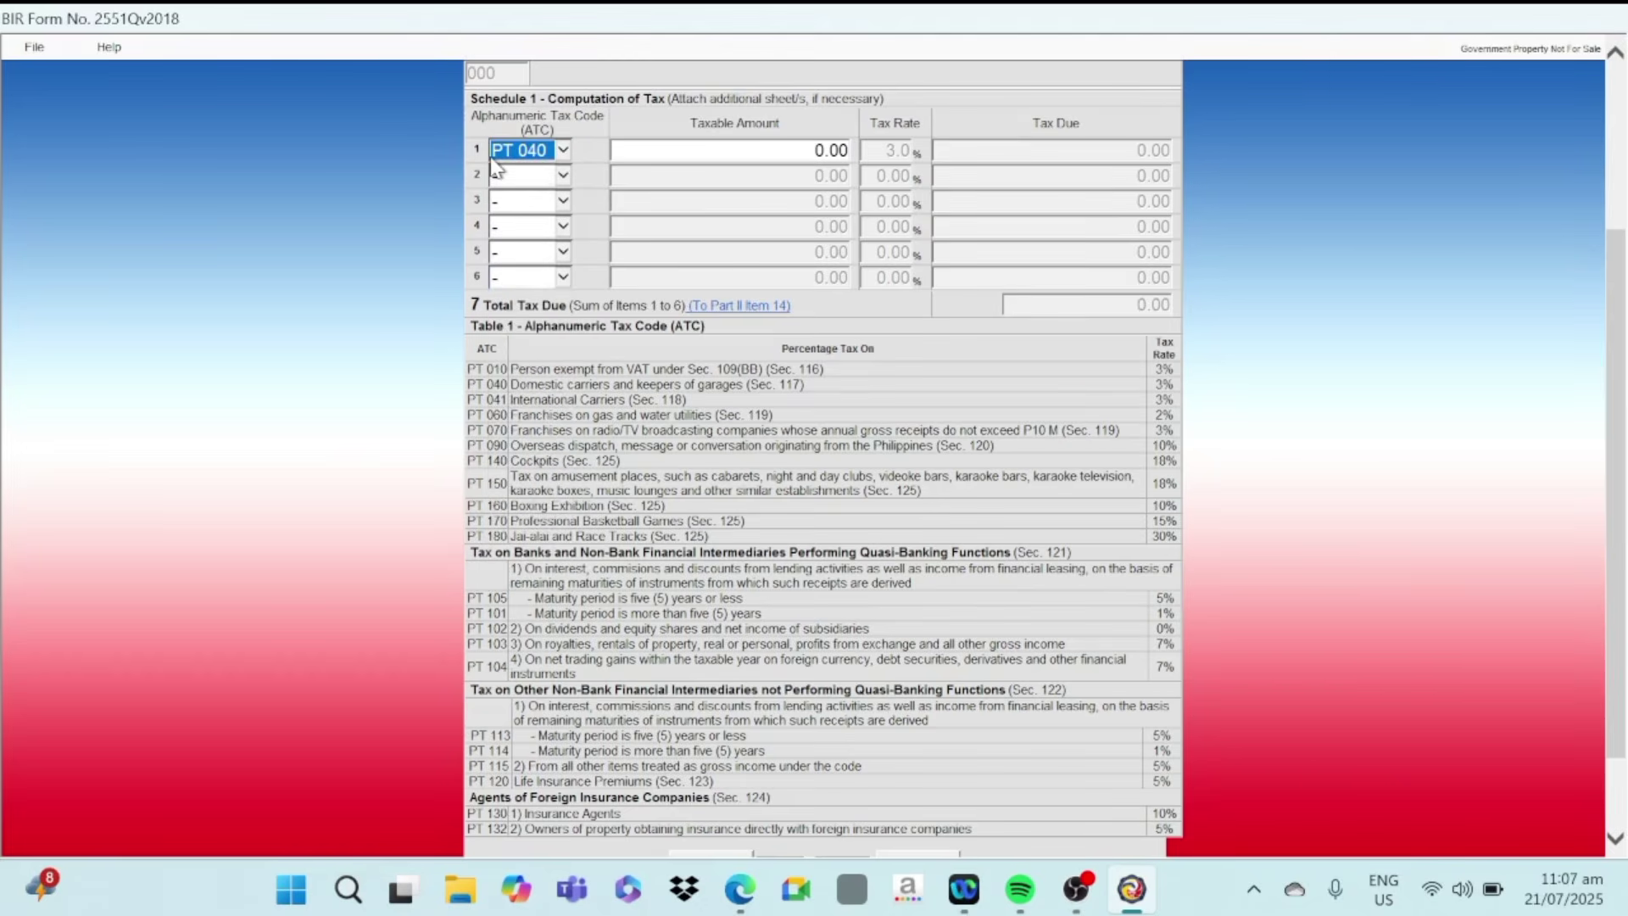
pyautogui.click(563, 156)
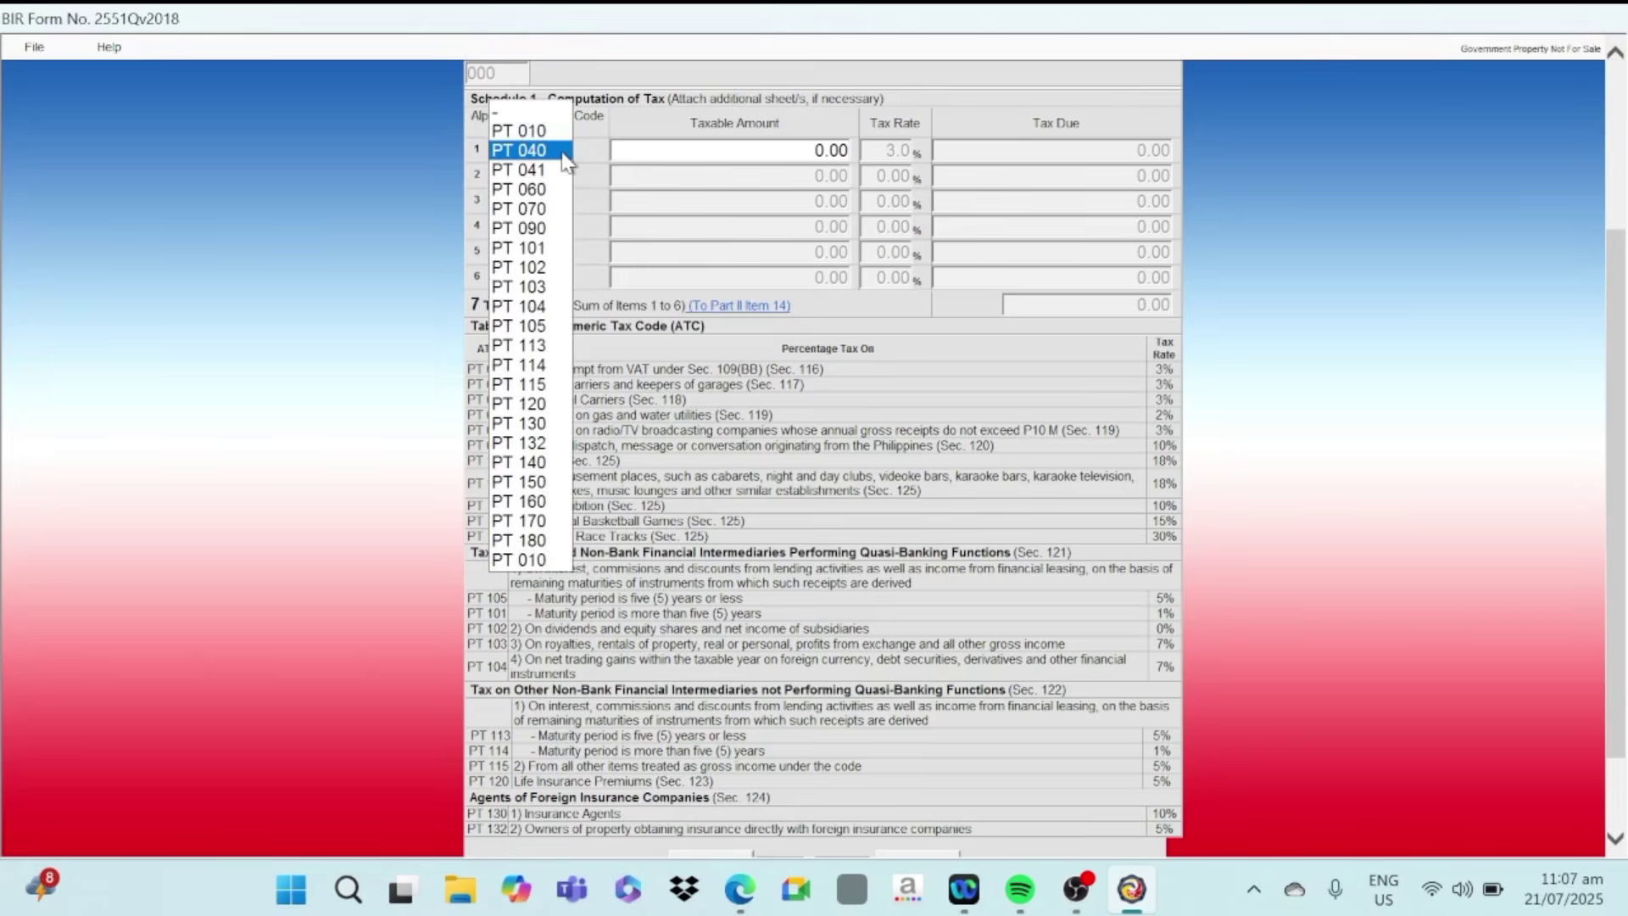
pyautogui.click(542, 138)
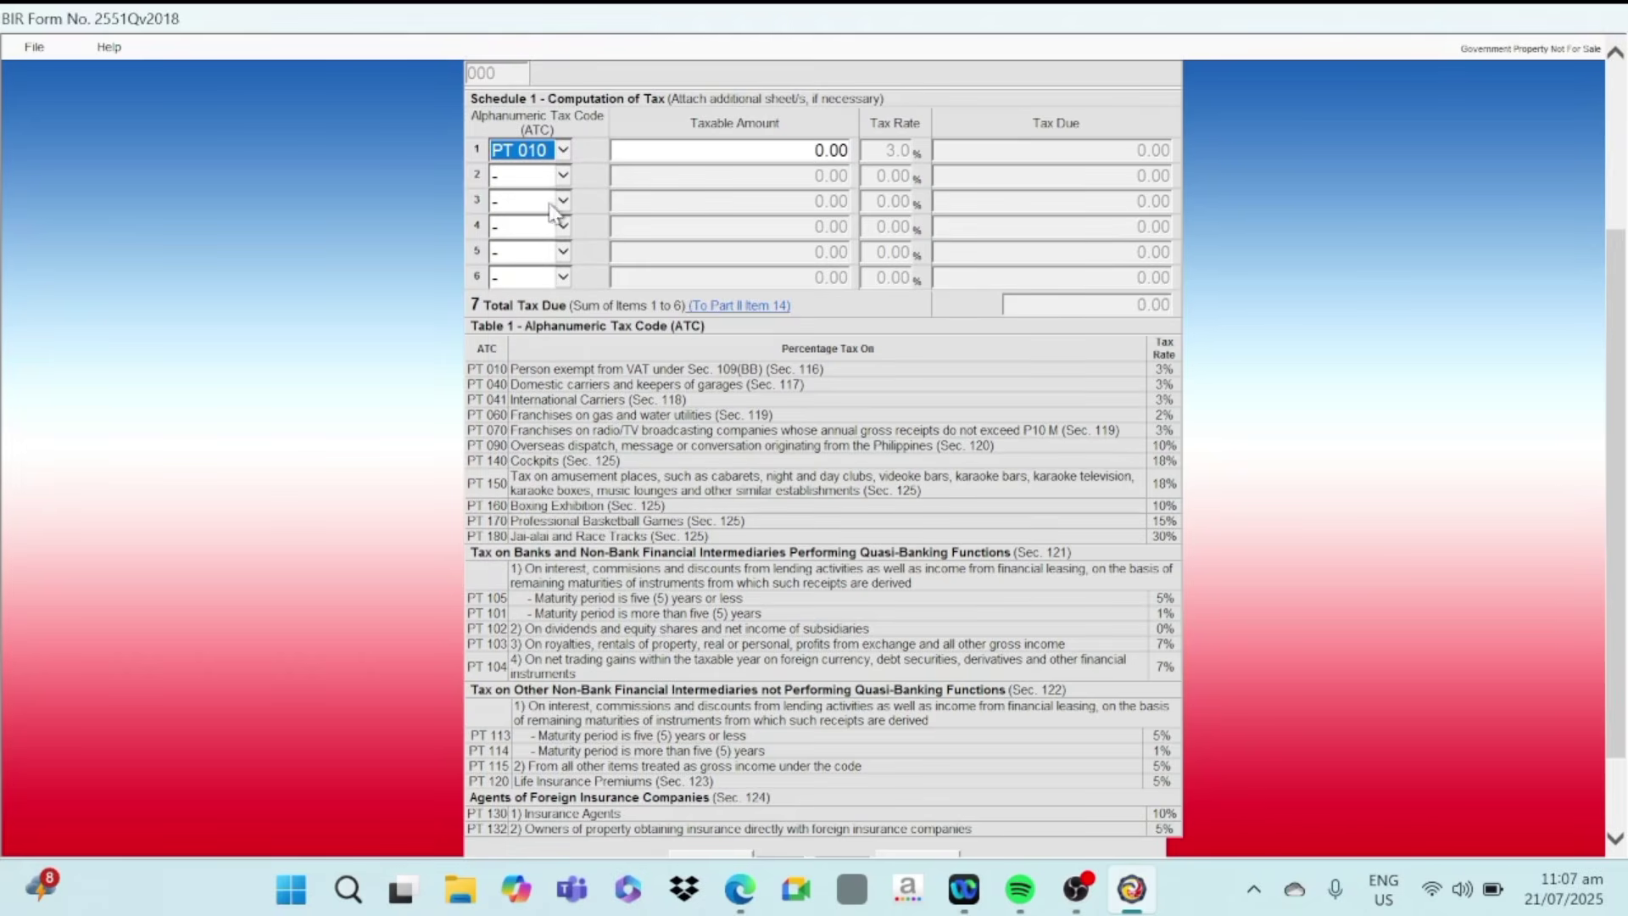
# Save the return with its Schedule 1 tax code and validate the entries again.
pyautogui.scroll(-1, 1039, 553)
pyautogui.scroll(-3, 1039, 553)
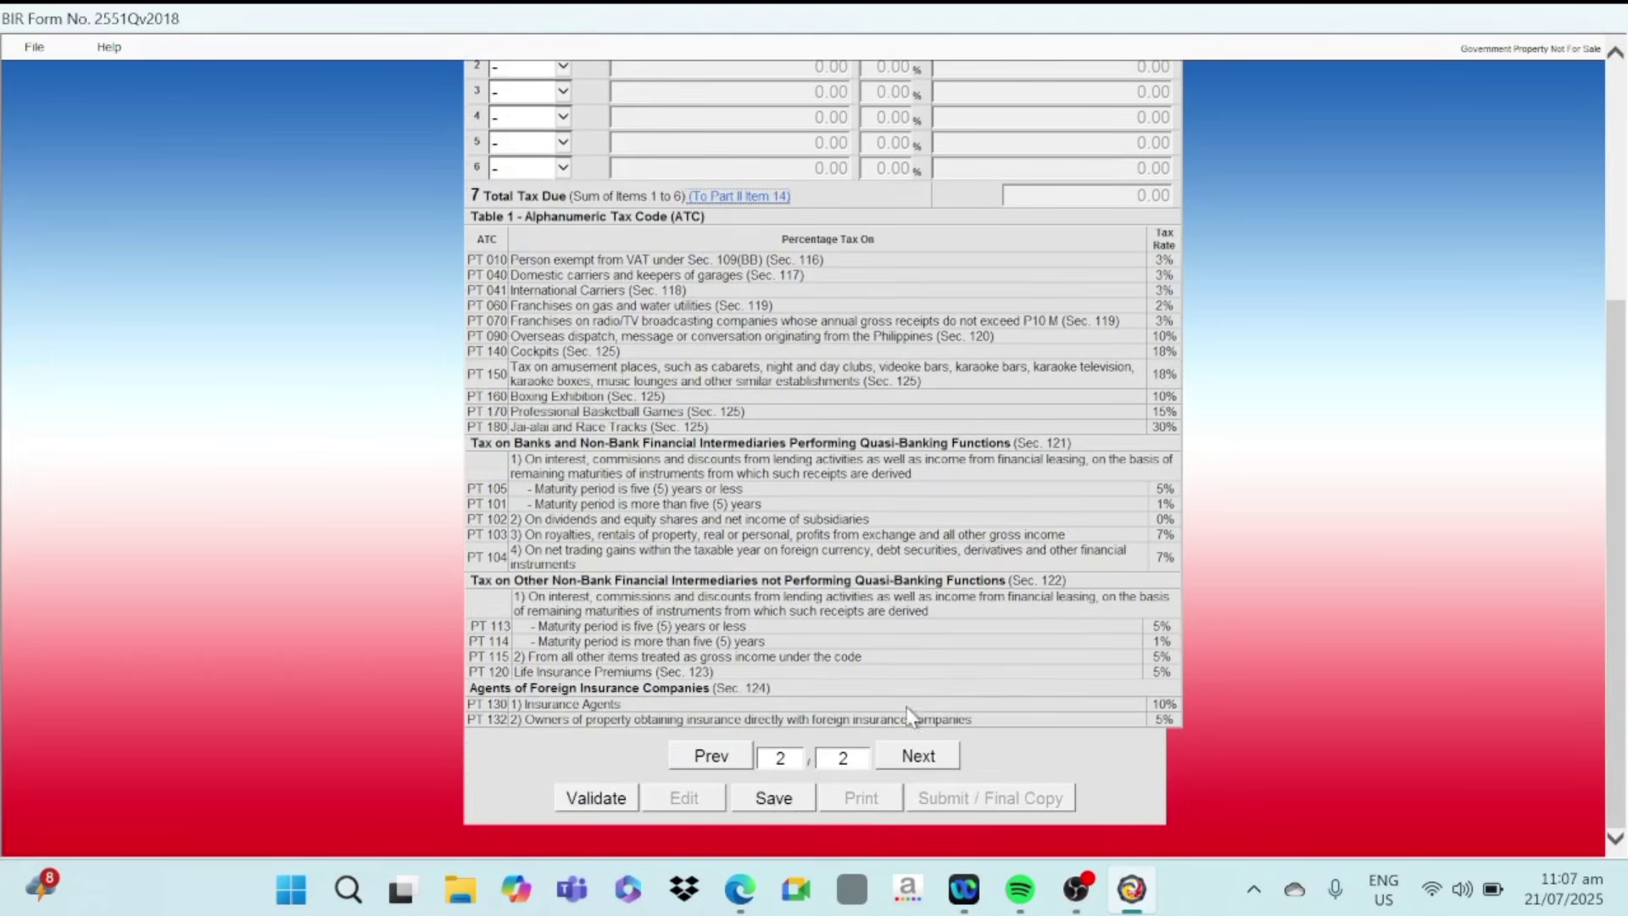
pyautogui.click(770, 799)
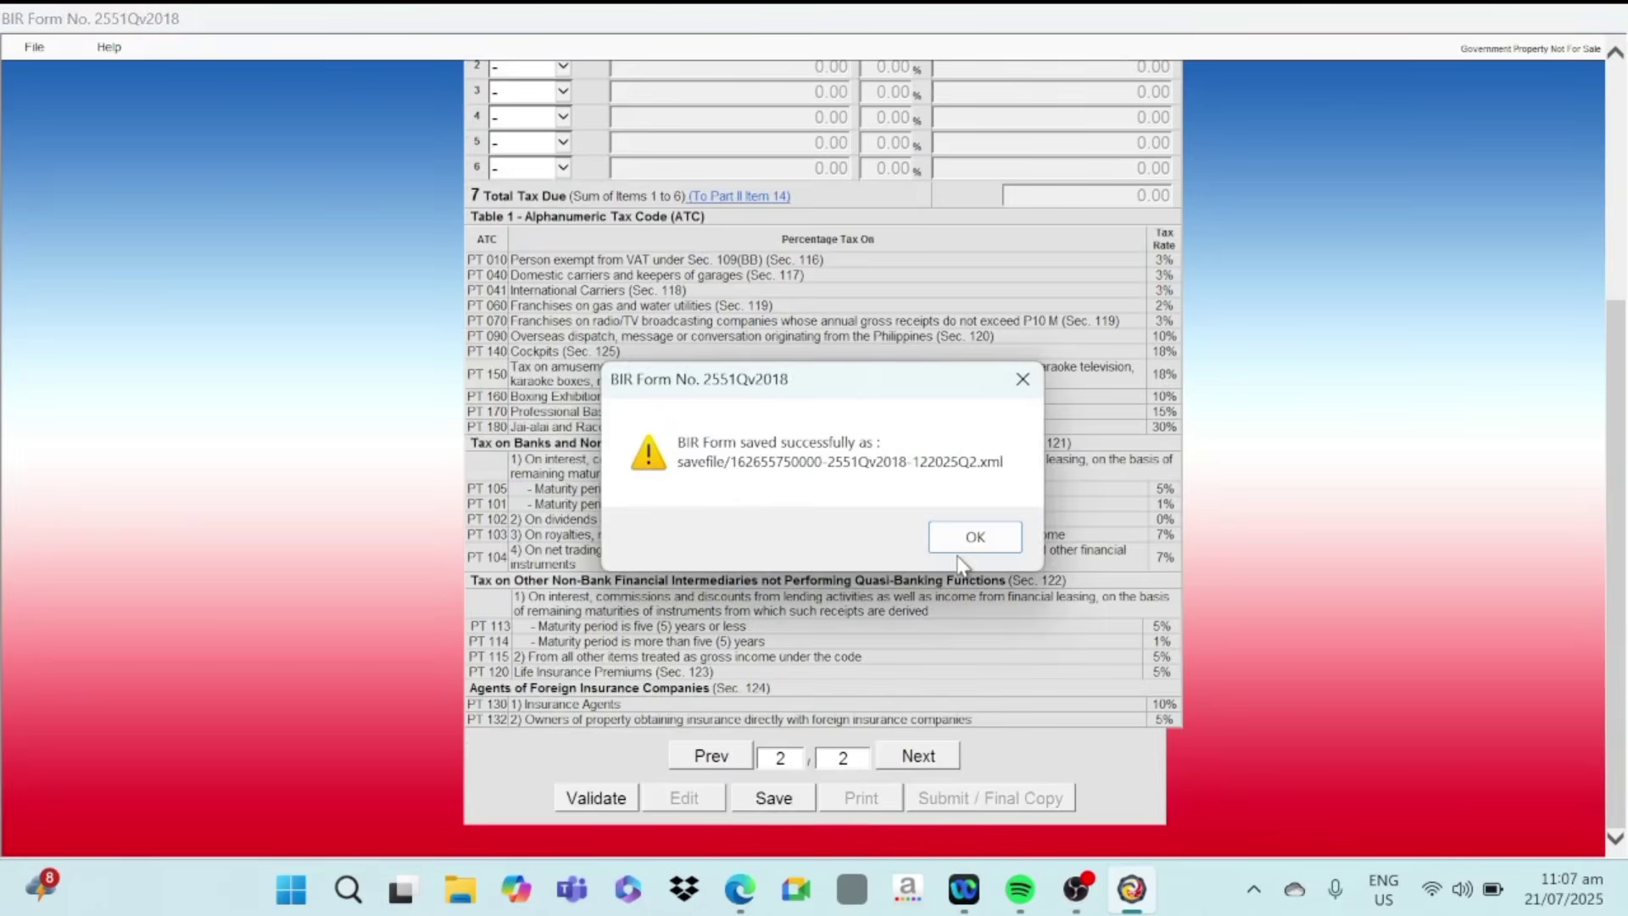
pyautogui.click(975, 542)
pyautogui.click(994, 541)
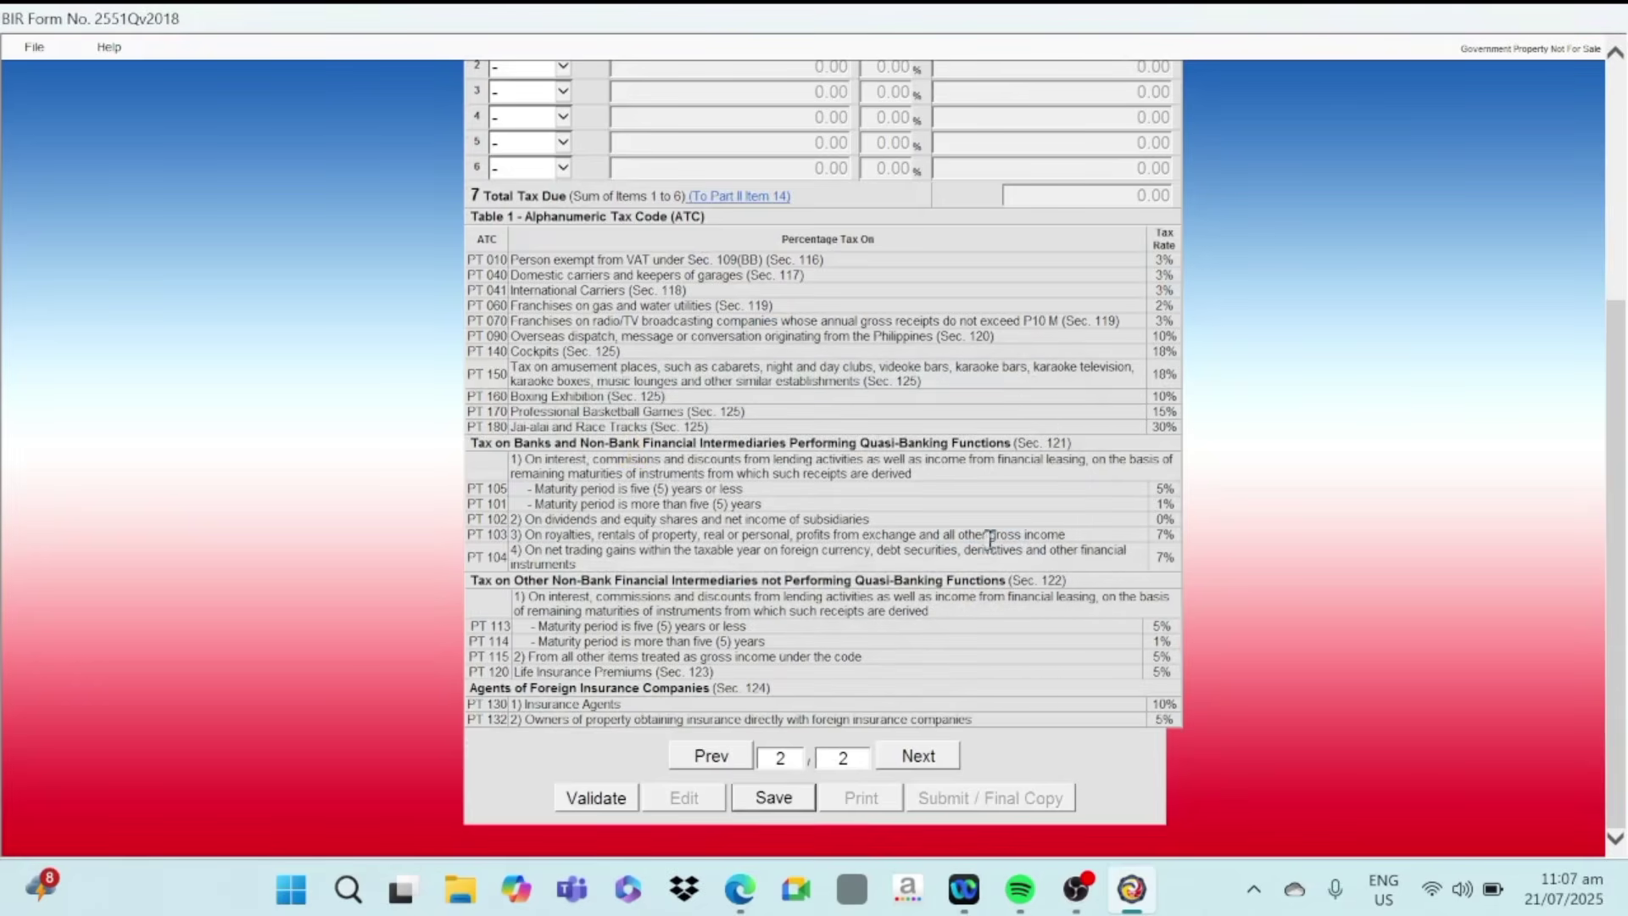
pyautogui.click(582, 797)
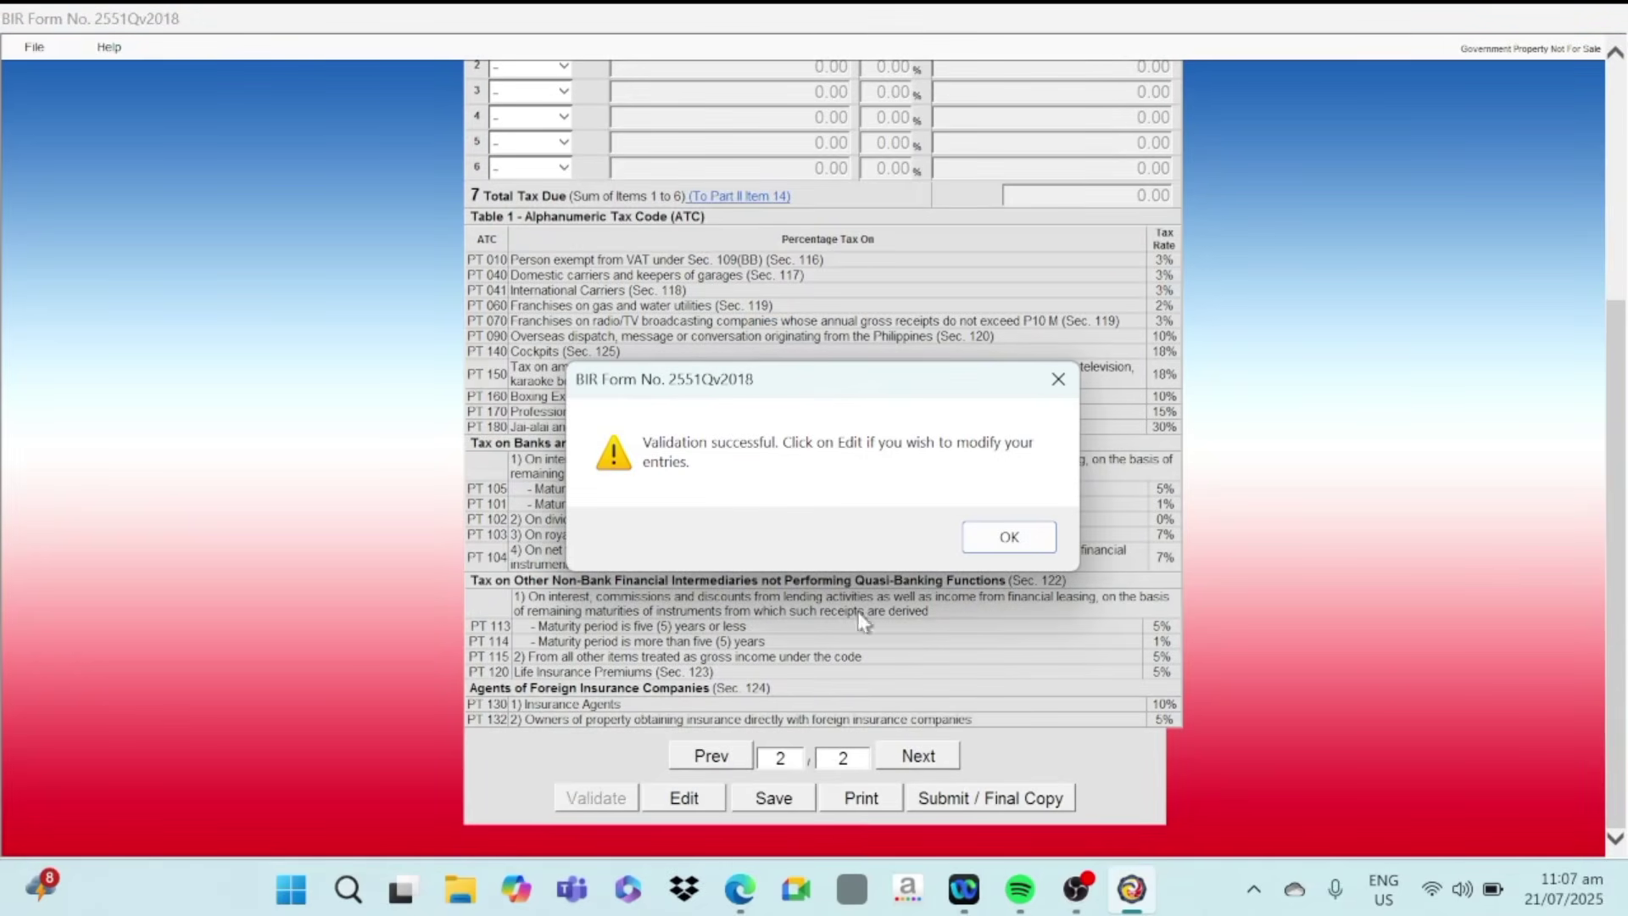
pyautogui.click(1025, 547)
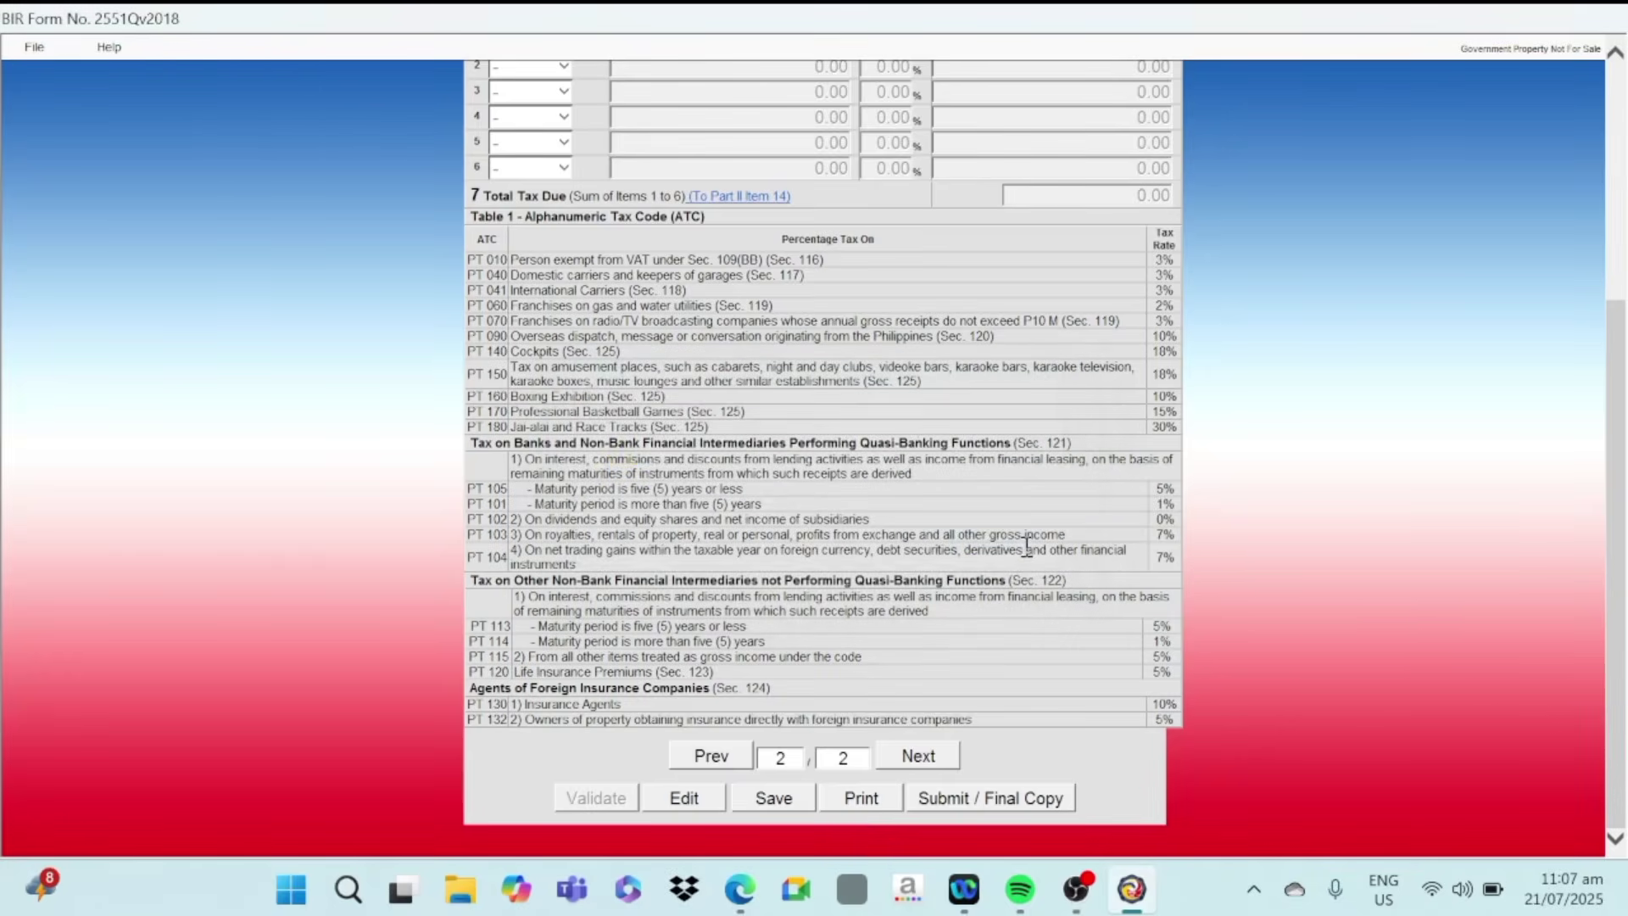
# Submit the final copy of the return, agree to the Terms of Service, and dismiss the submission and ePay notices.
pyautogui.click(950, 801)
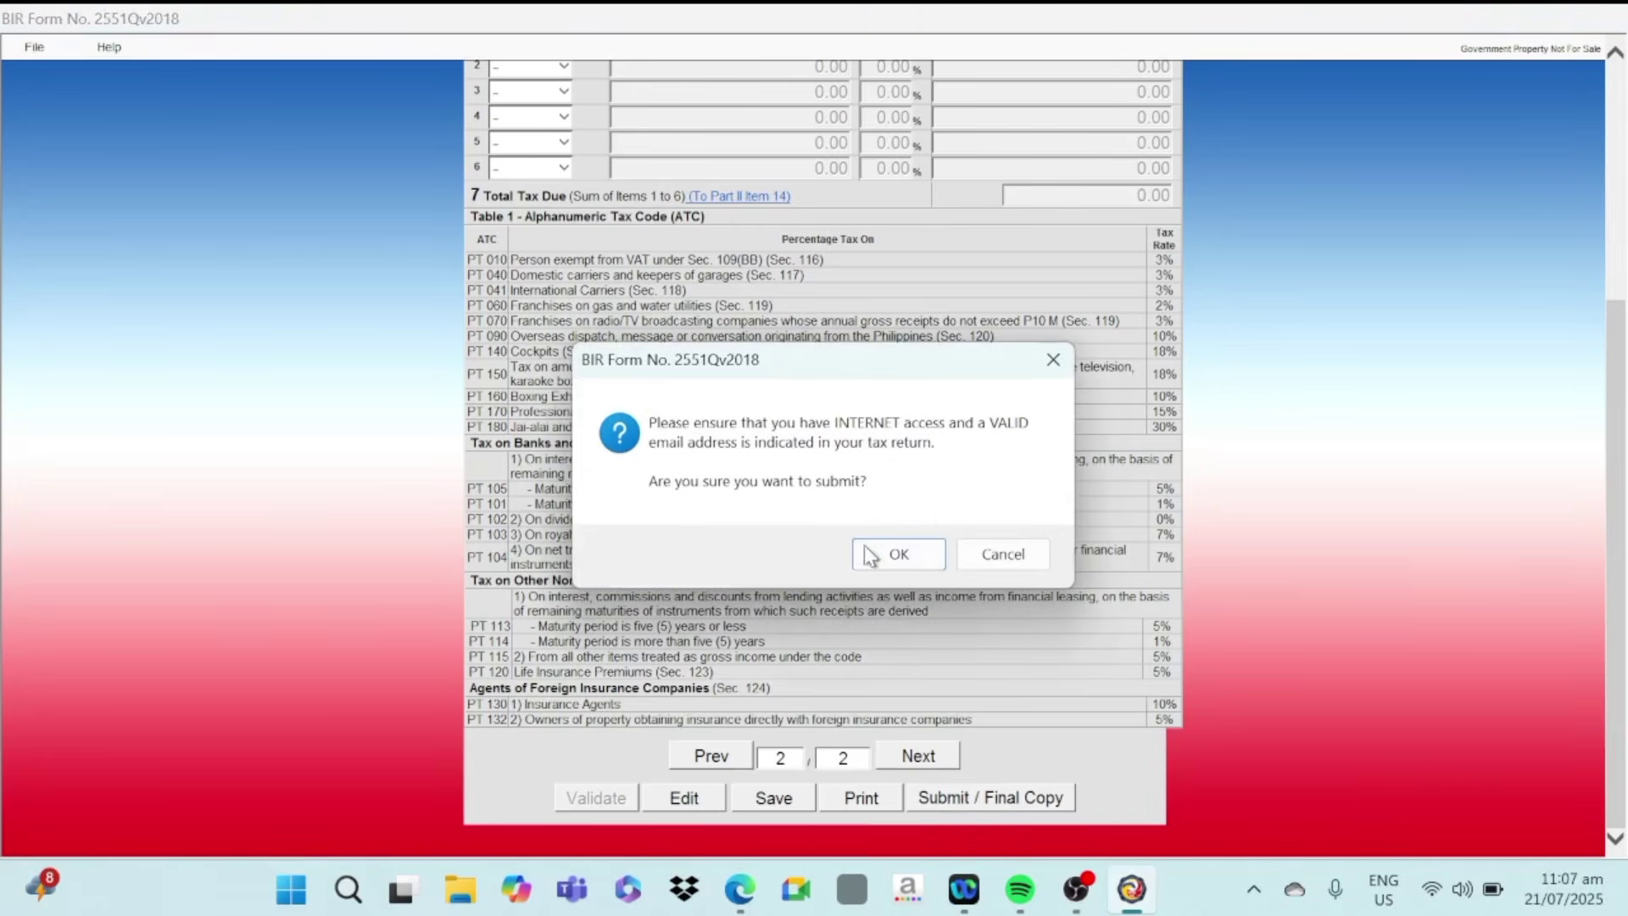
pyautogui.click(892, 554)
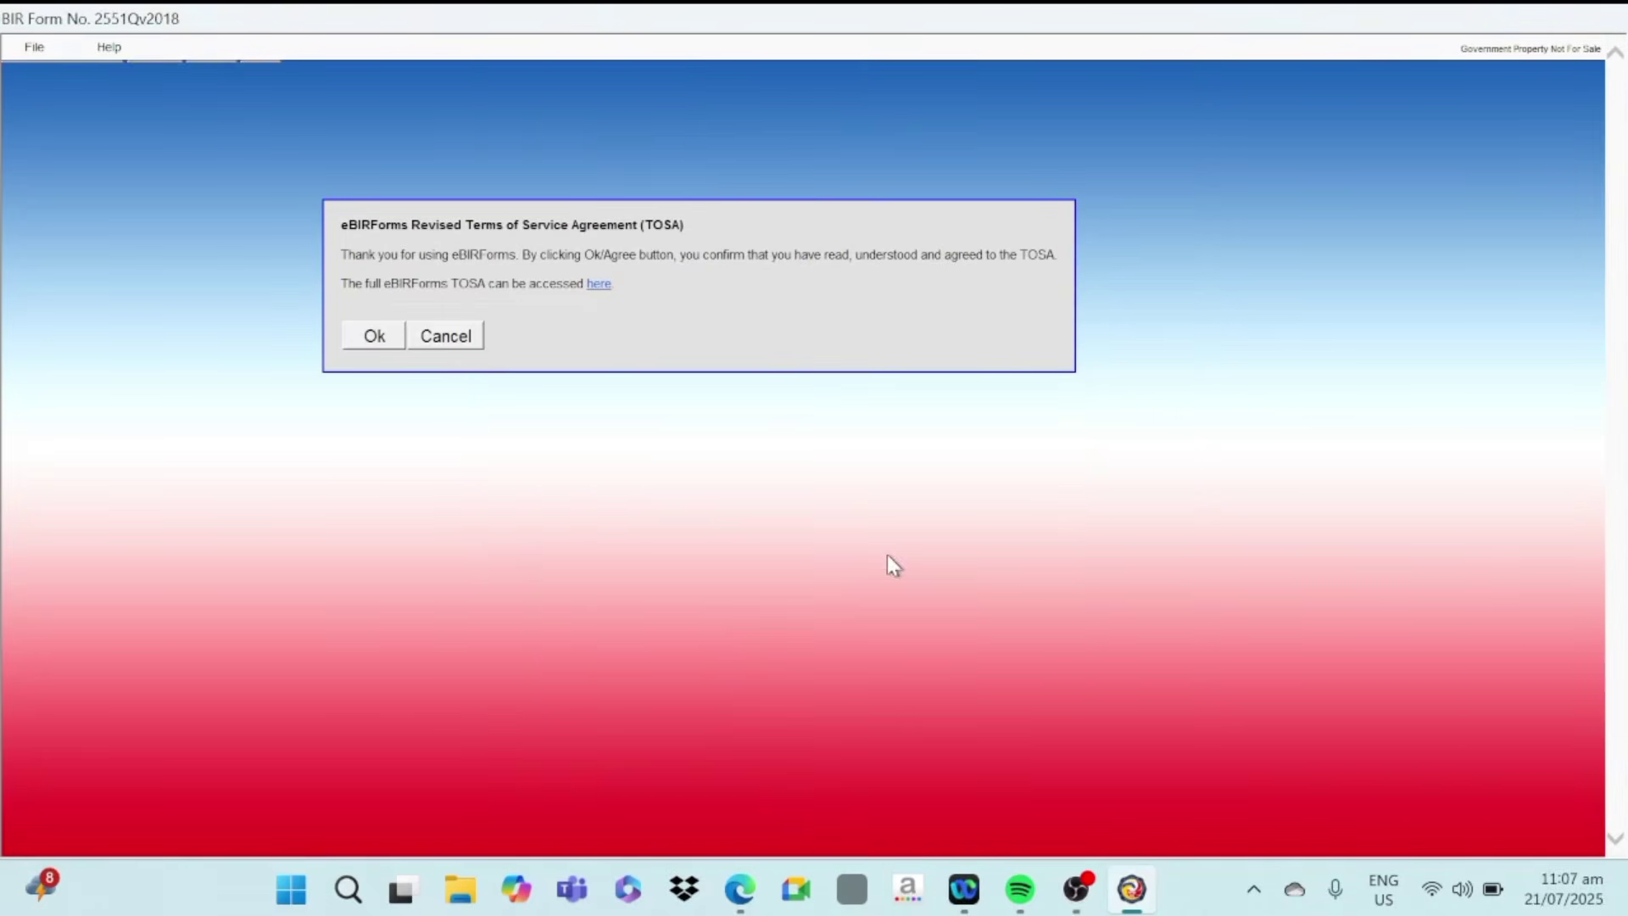
pyautogui.click(362, 344)
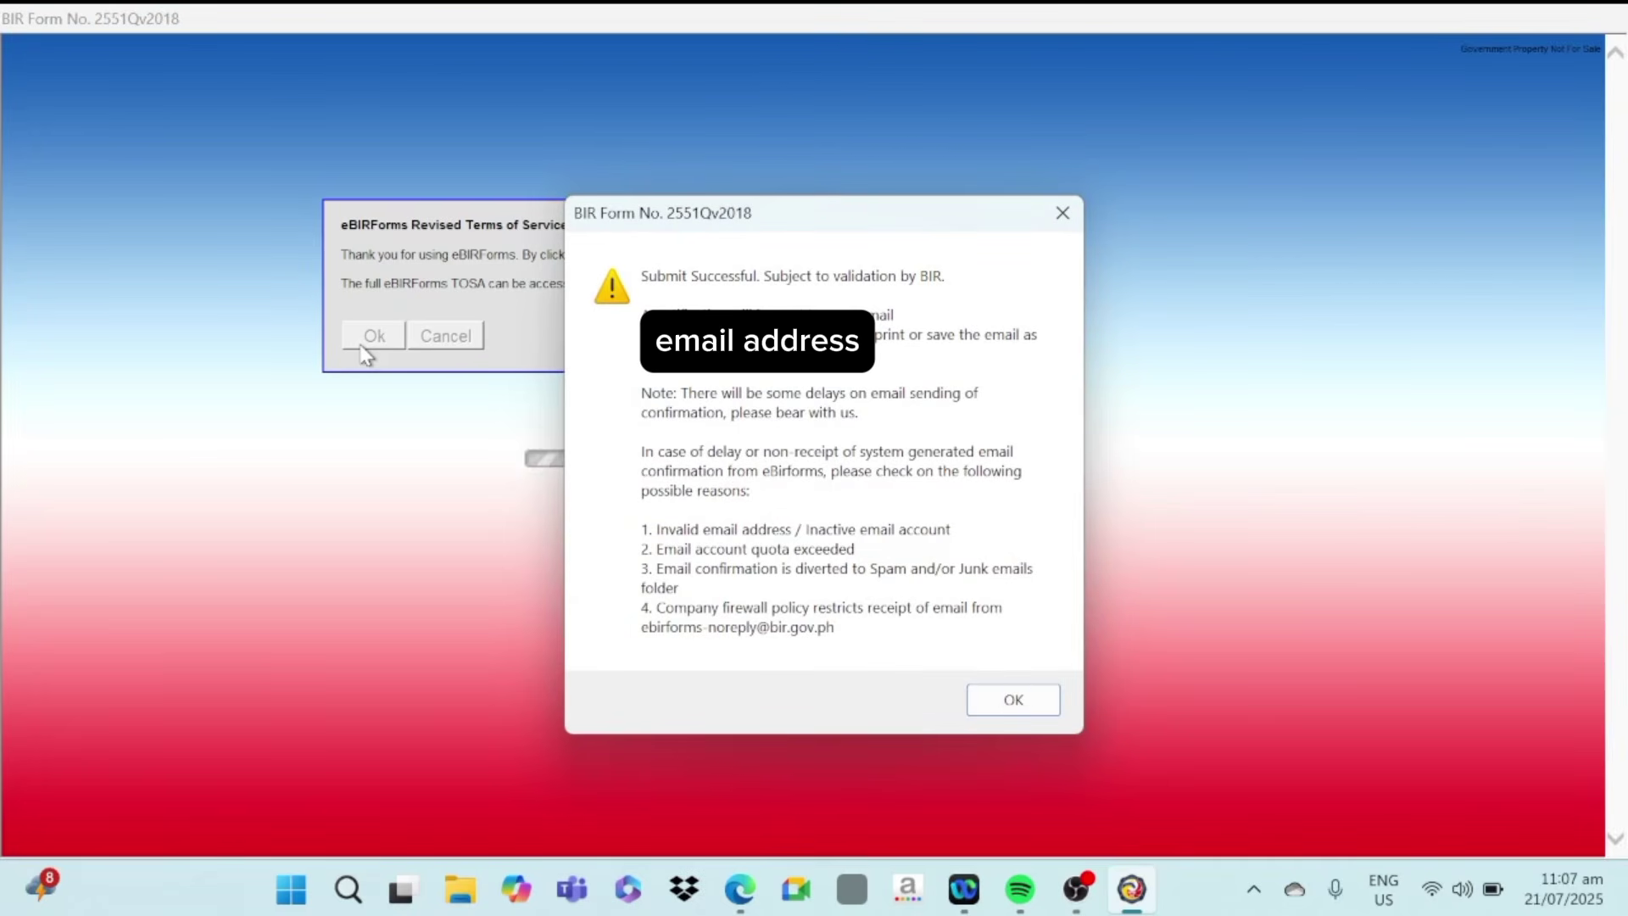
pyautogui.click(1014, 700)
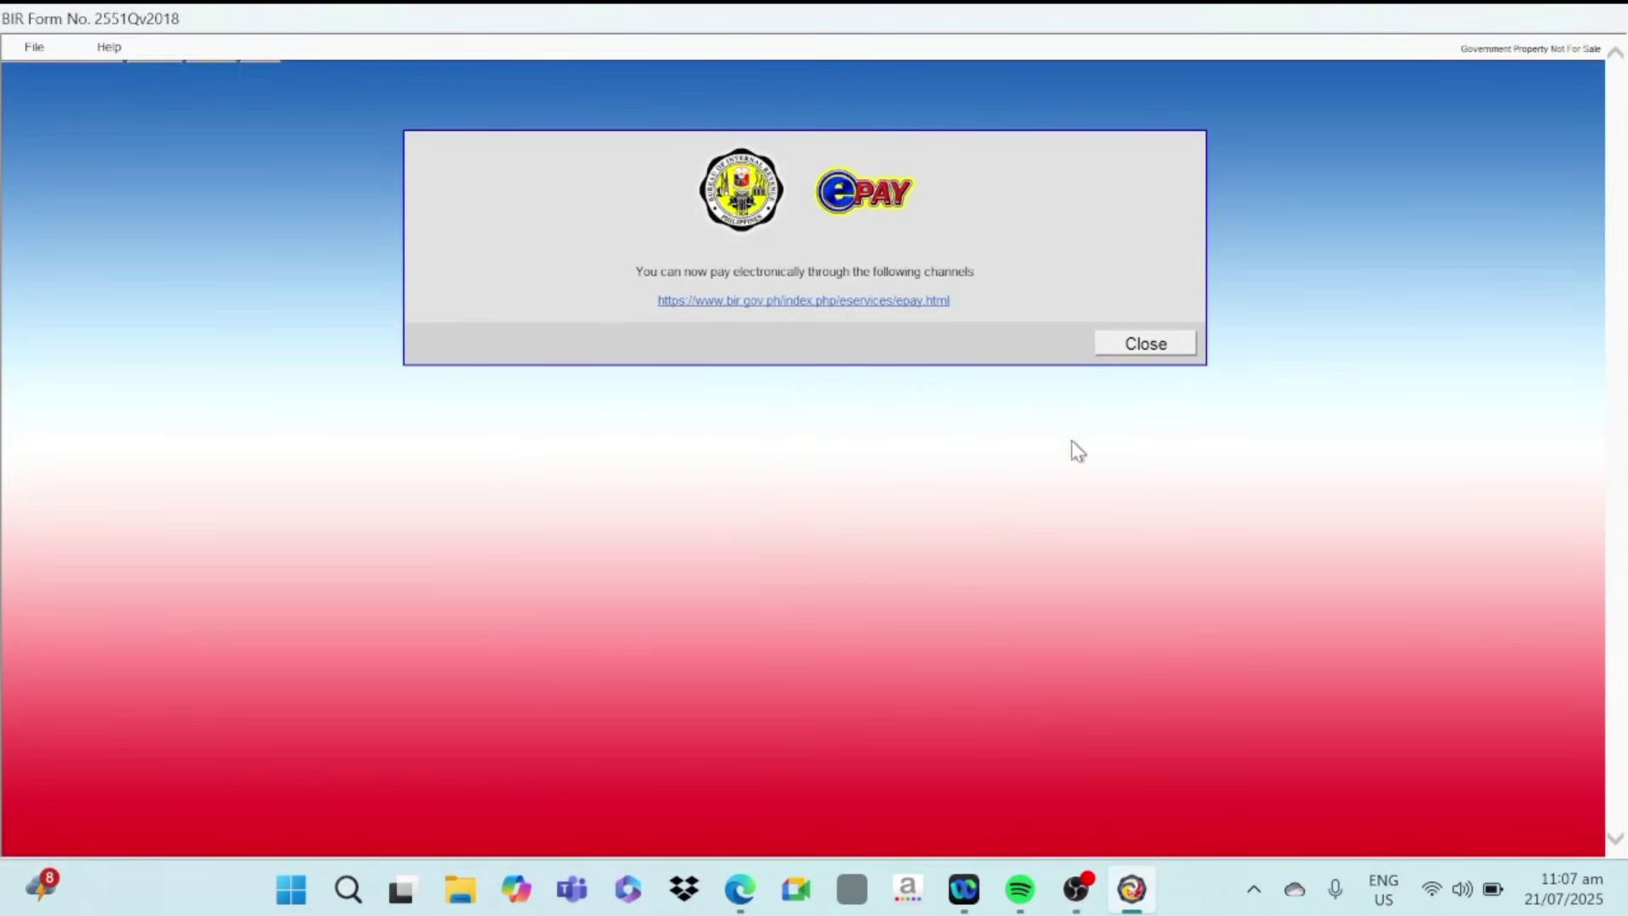
pyautogui.click(1174, 349)
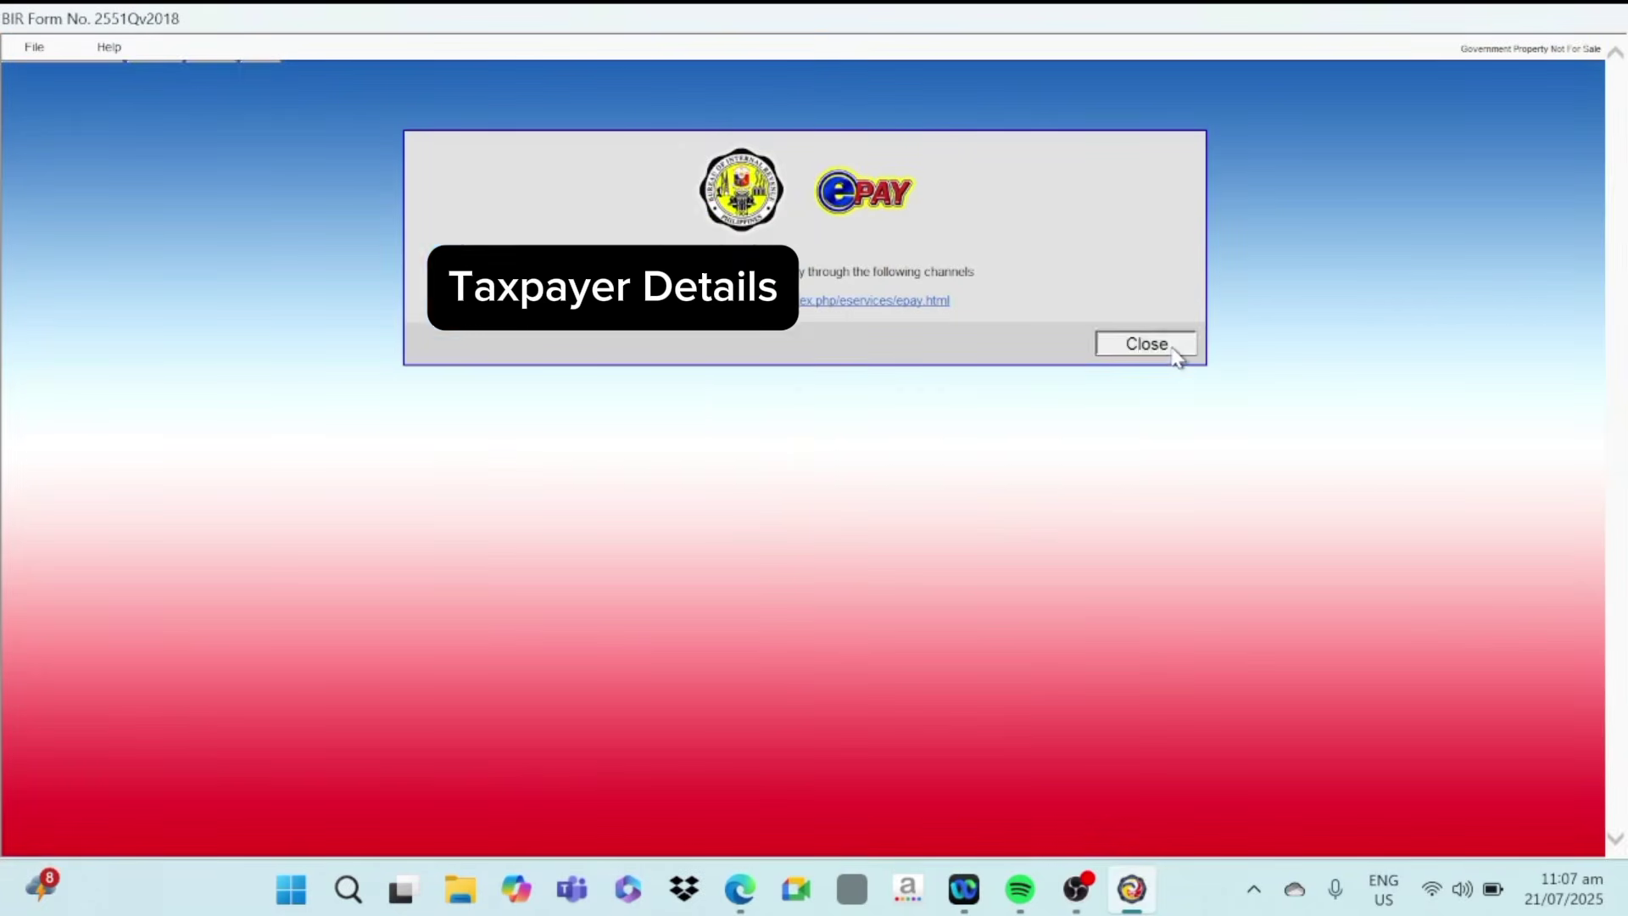
# Leave the submitted return and go back to the main profile screen.
pyautogui.scroll(-2, 1185, 475)
pyautogui.scroll(-3, 1186, 500)
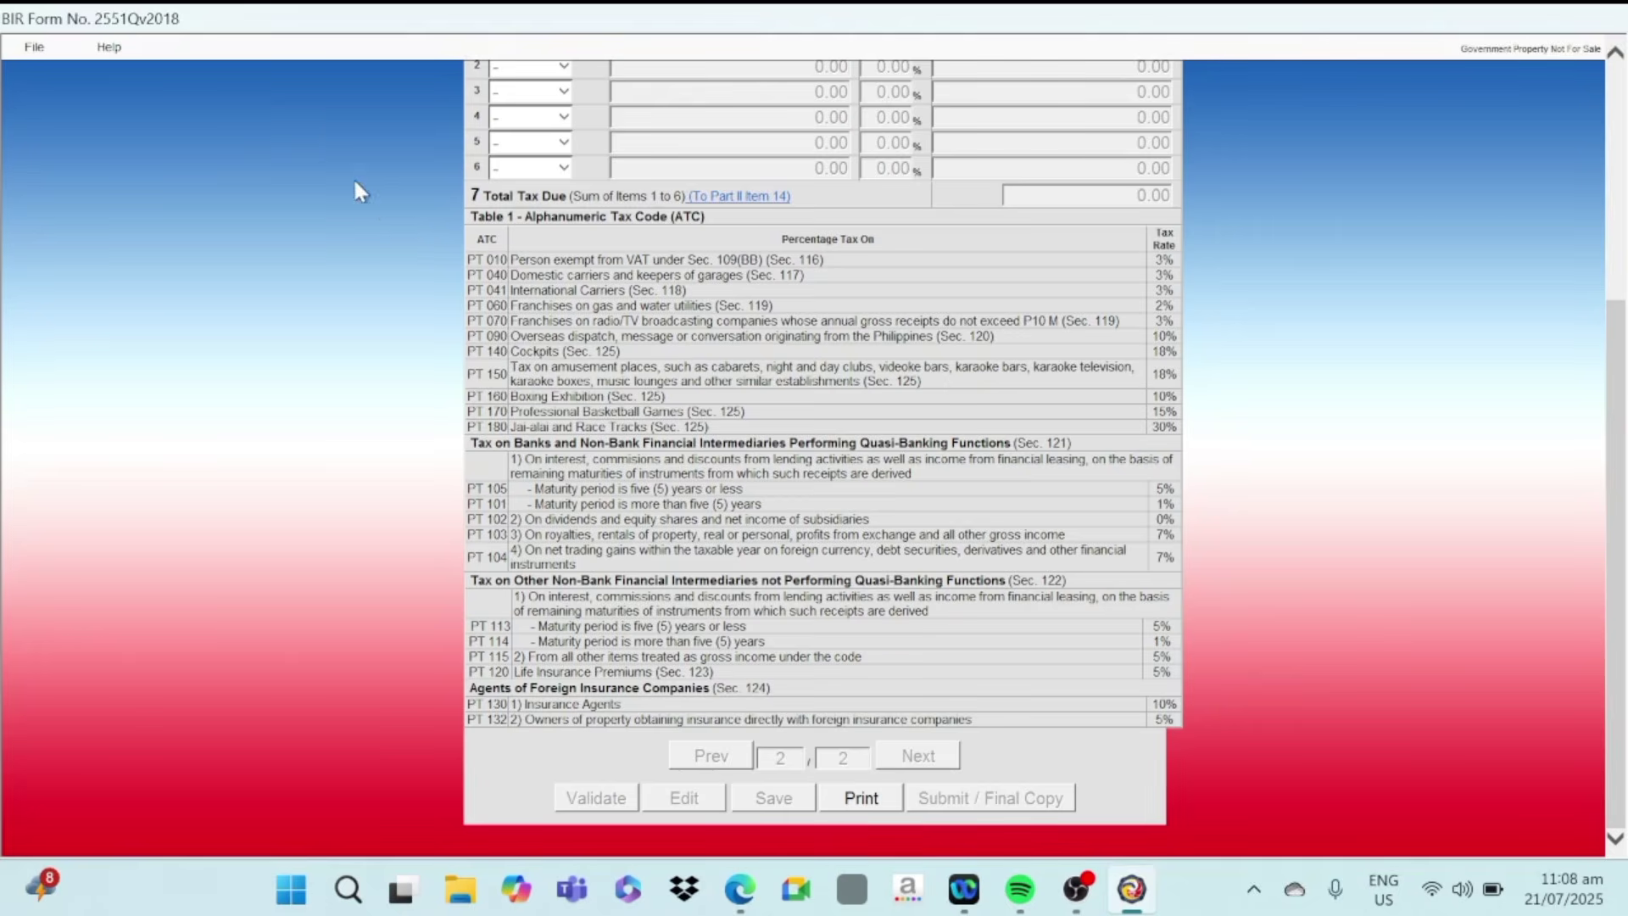
pyautogui.click(33, 48)
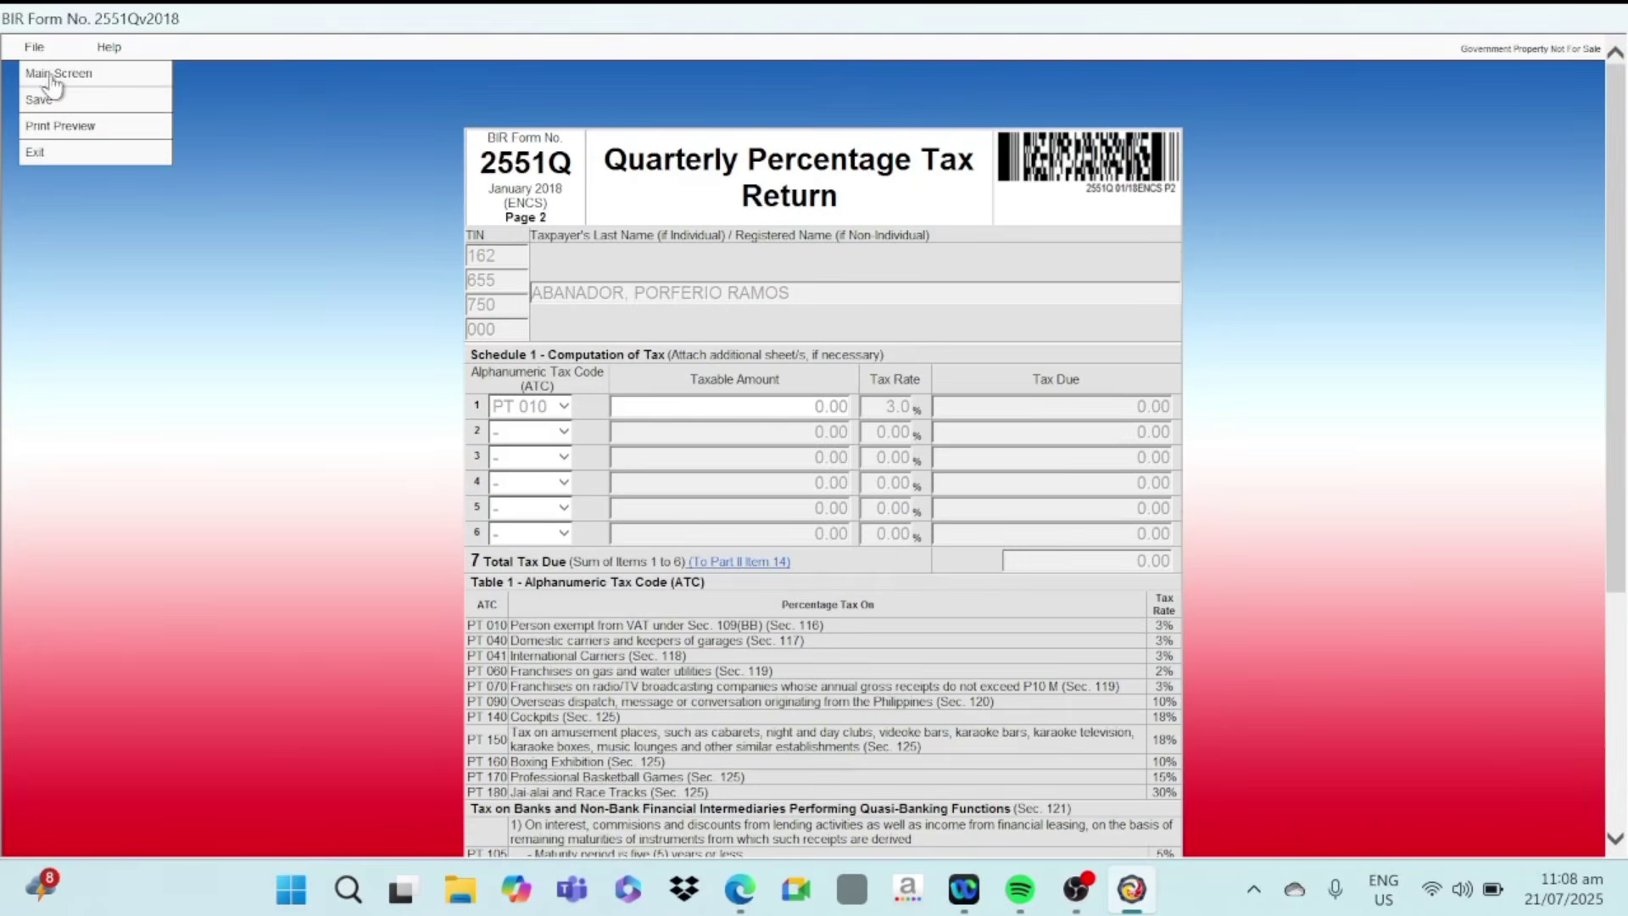
pyautogui.click(54, 77)
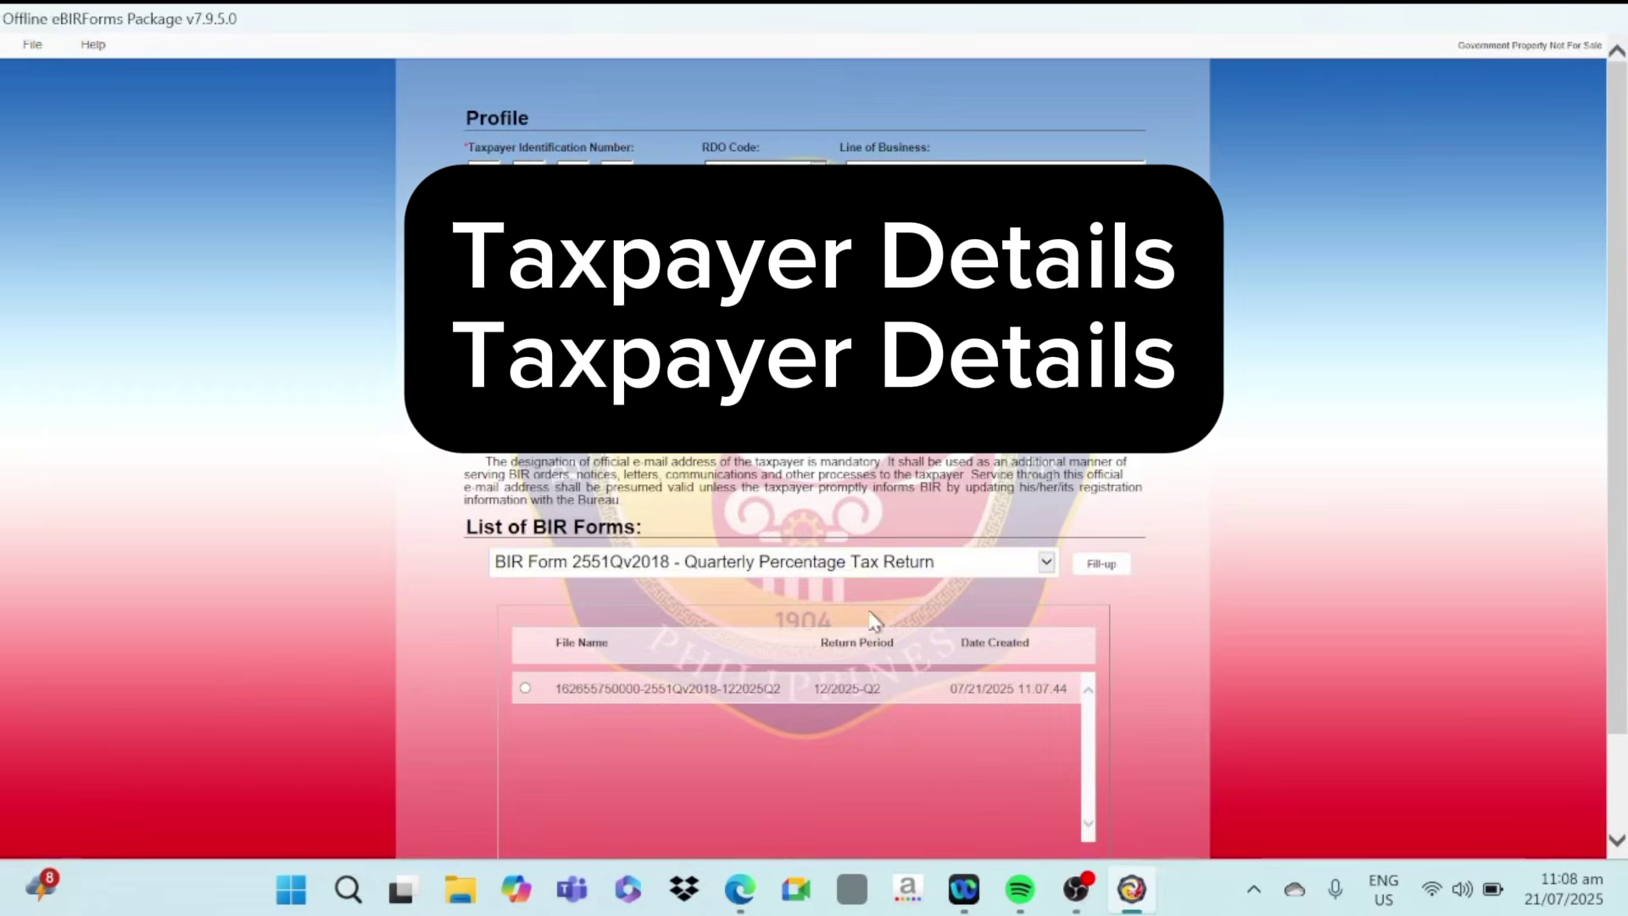
# Select BIR Form 1701Qv2018, open it for fill-up, and acknowledge the background information notice.
pyautogui.click(840, 564)
pyautogui.scroll(10, 615, 265)
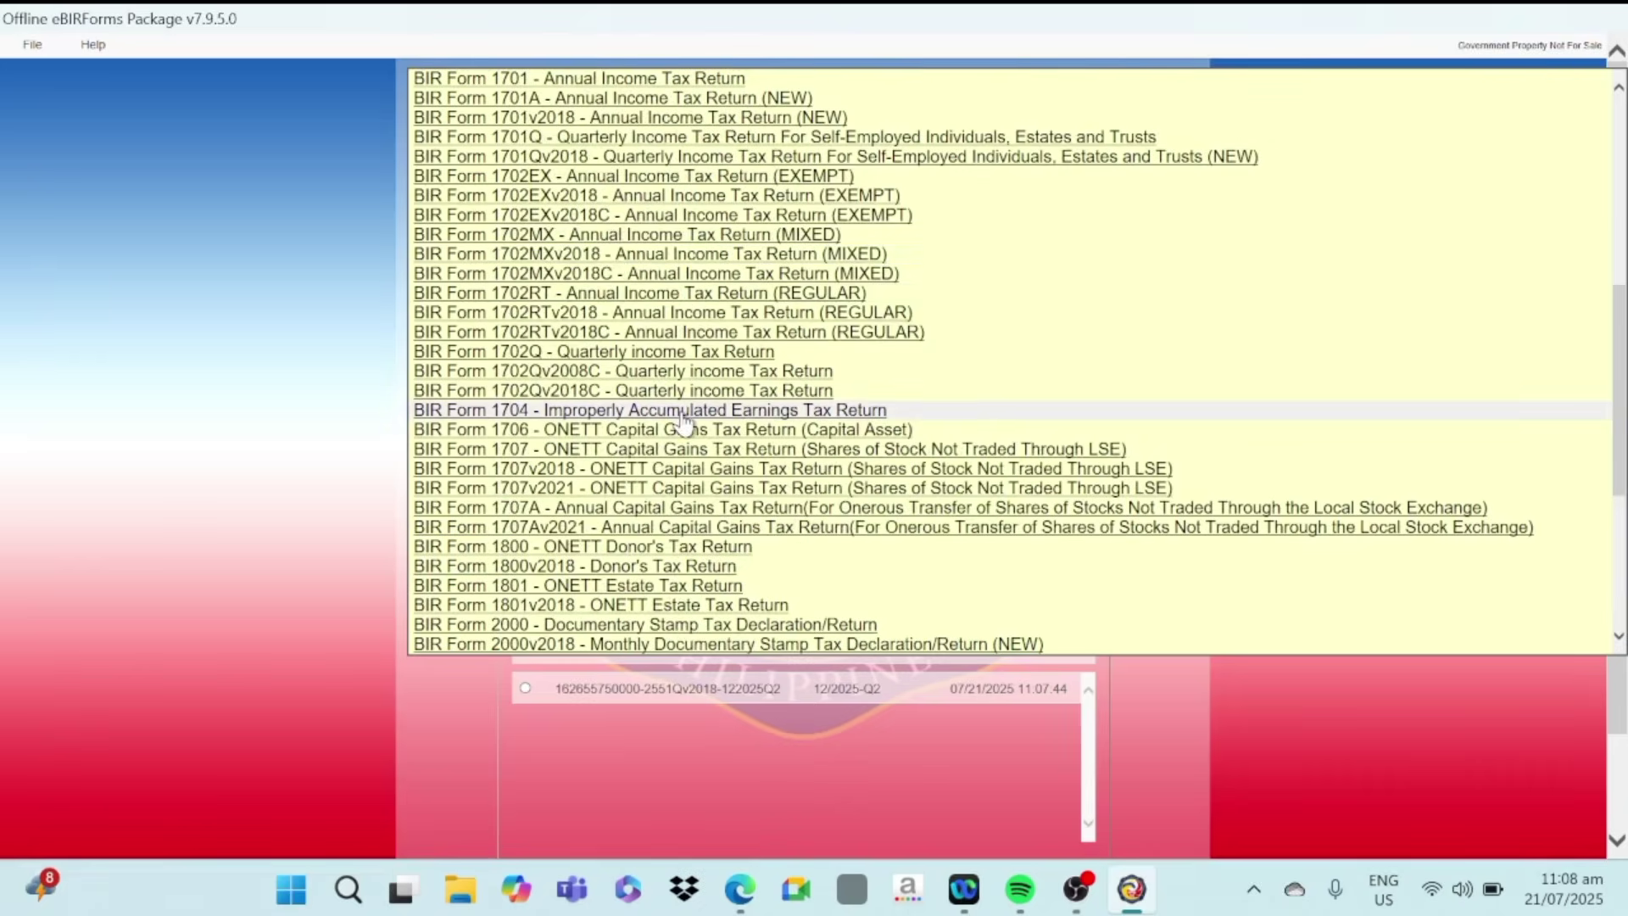
pyautogui.click(549, 157)
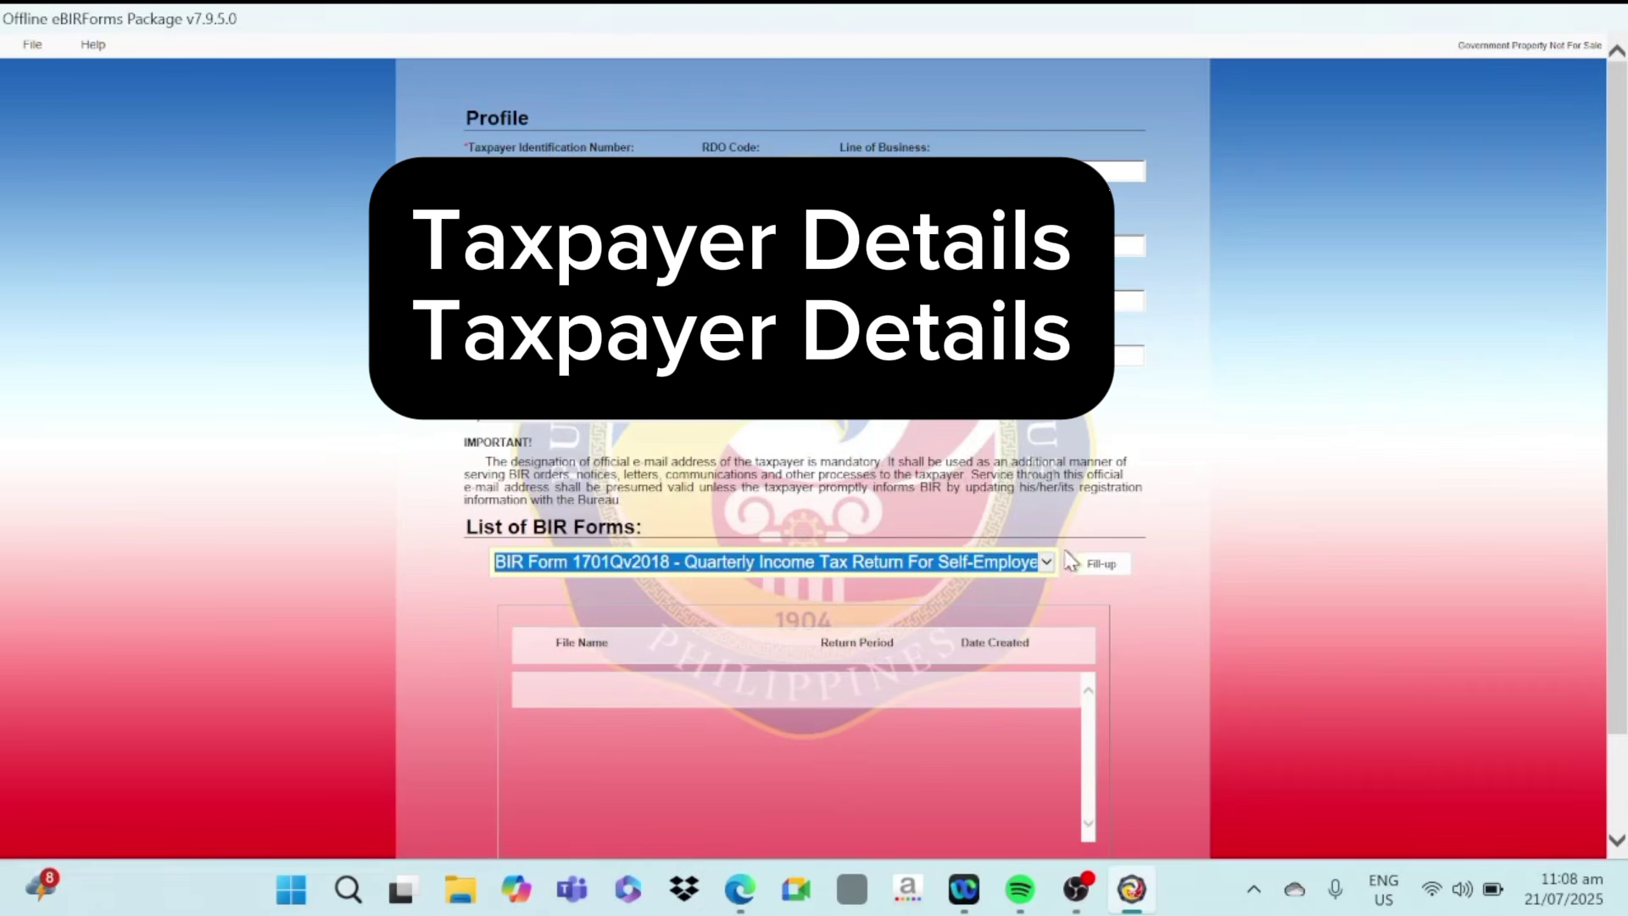
pyautogui.click(1101, 564)
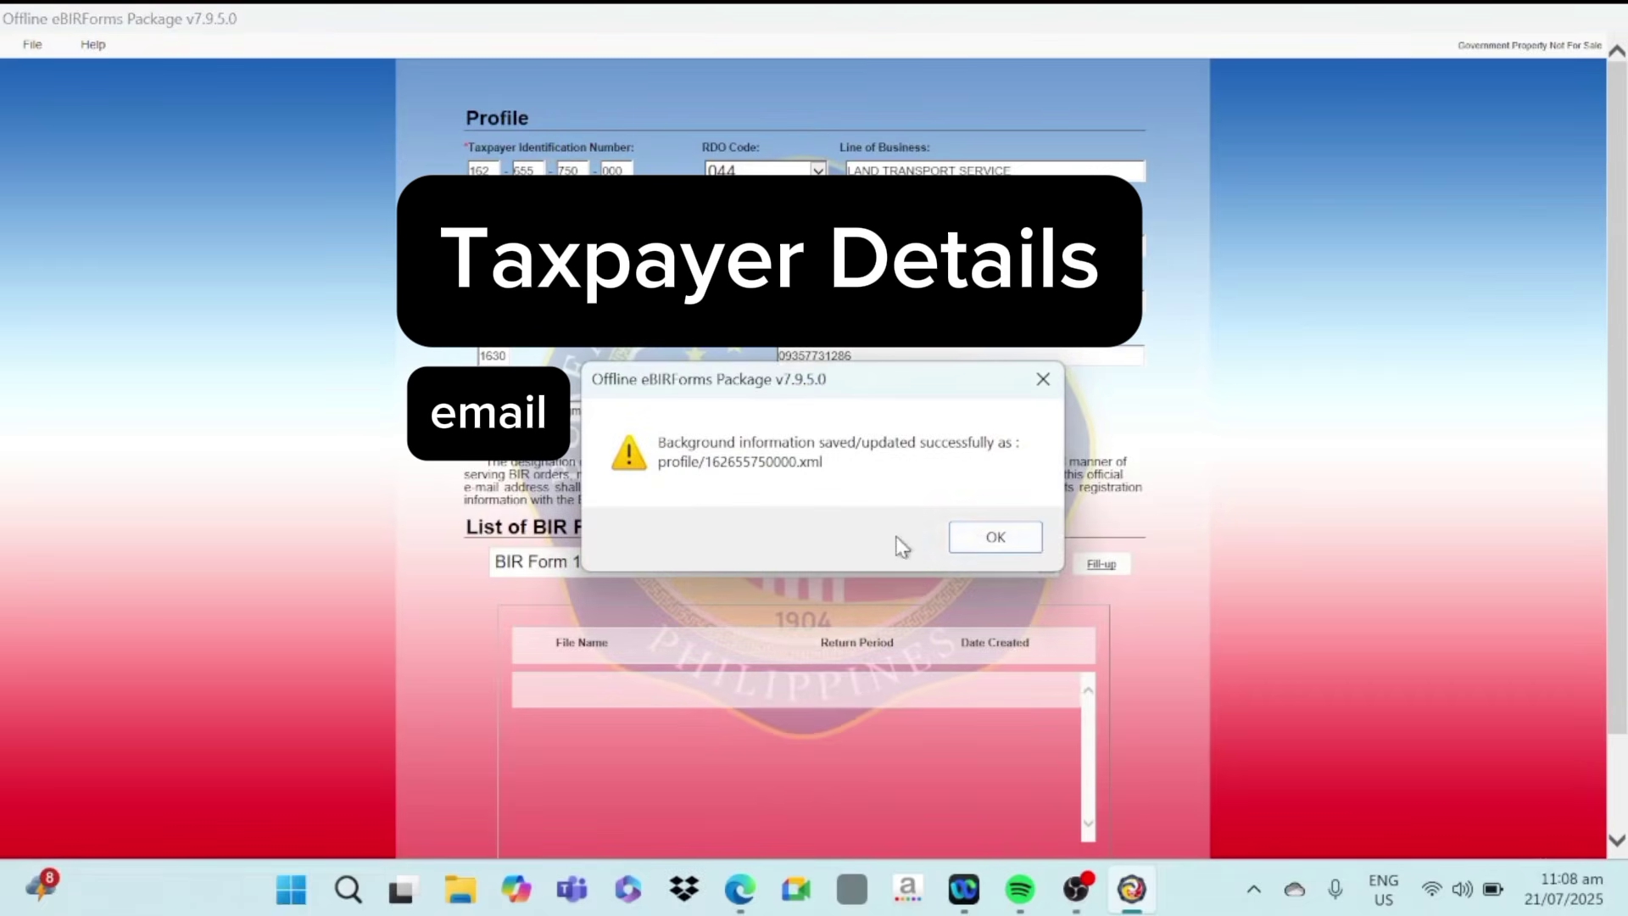
pyautogui.click(1035, 547)
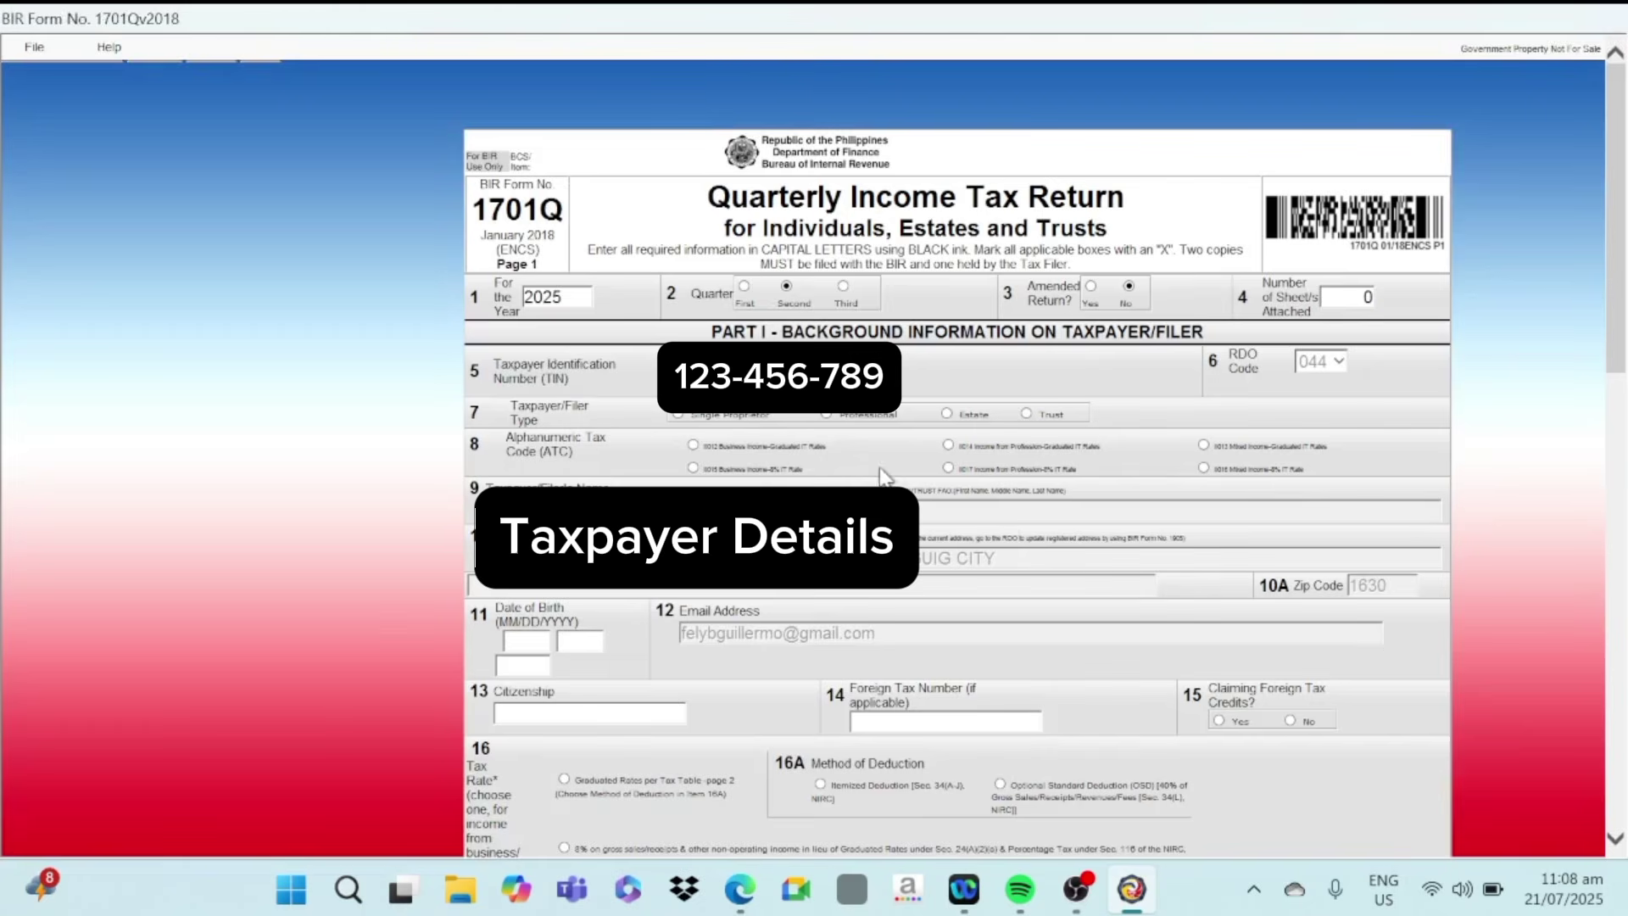
# Set the filer type to Single Proprietor, the tax code to Business Income-Graduated IT Rates, and the citizenship to FILIPINO.
pyautogui.click(680, 416)
pyautogui.click(513, 720)
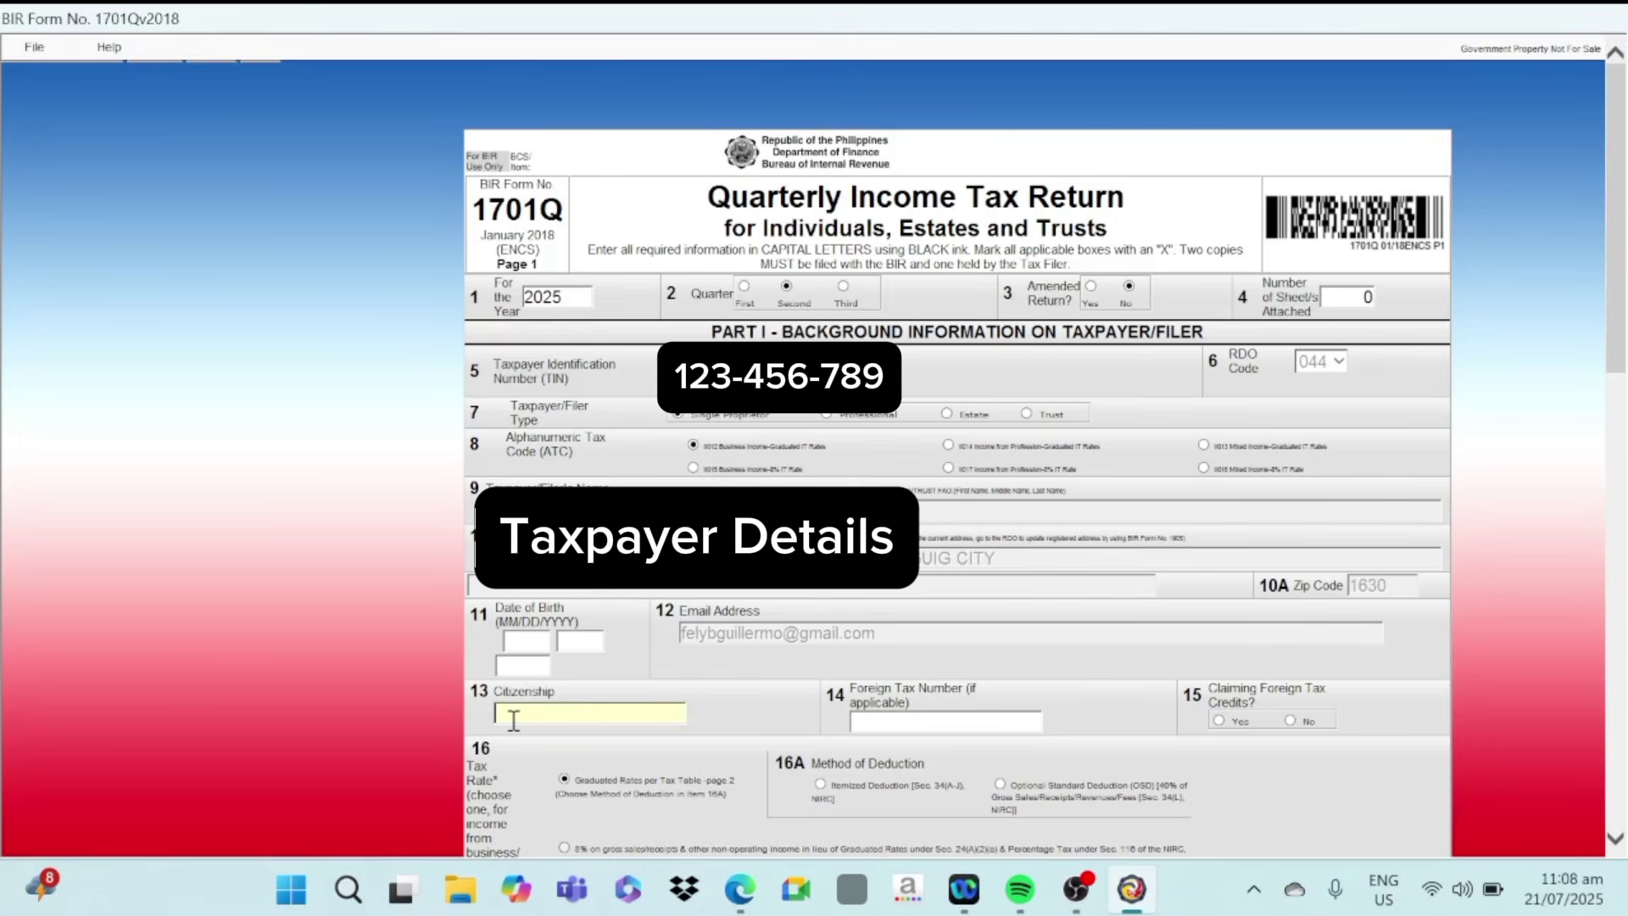
pyautogui.write('FiLIPINO')
# Enter the taxpayer's date of birth, answer No to claiming foreign tax credits, and choose Optional Standard Deduction as the deduction method.
pyautogui.click(509, 643)
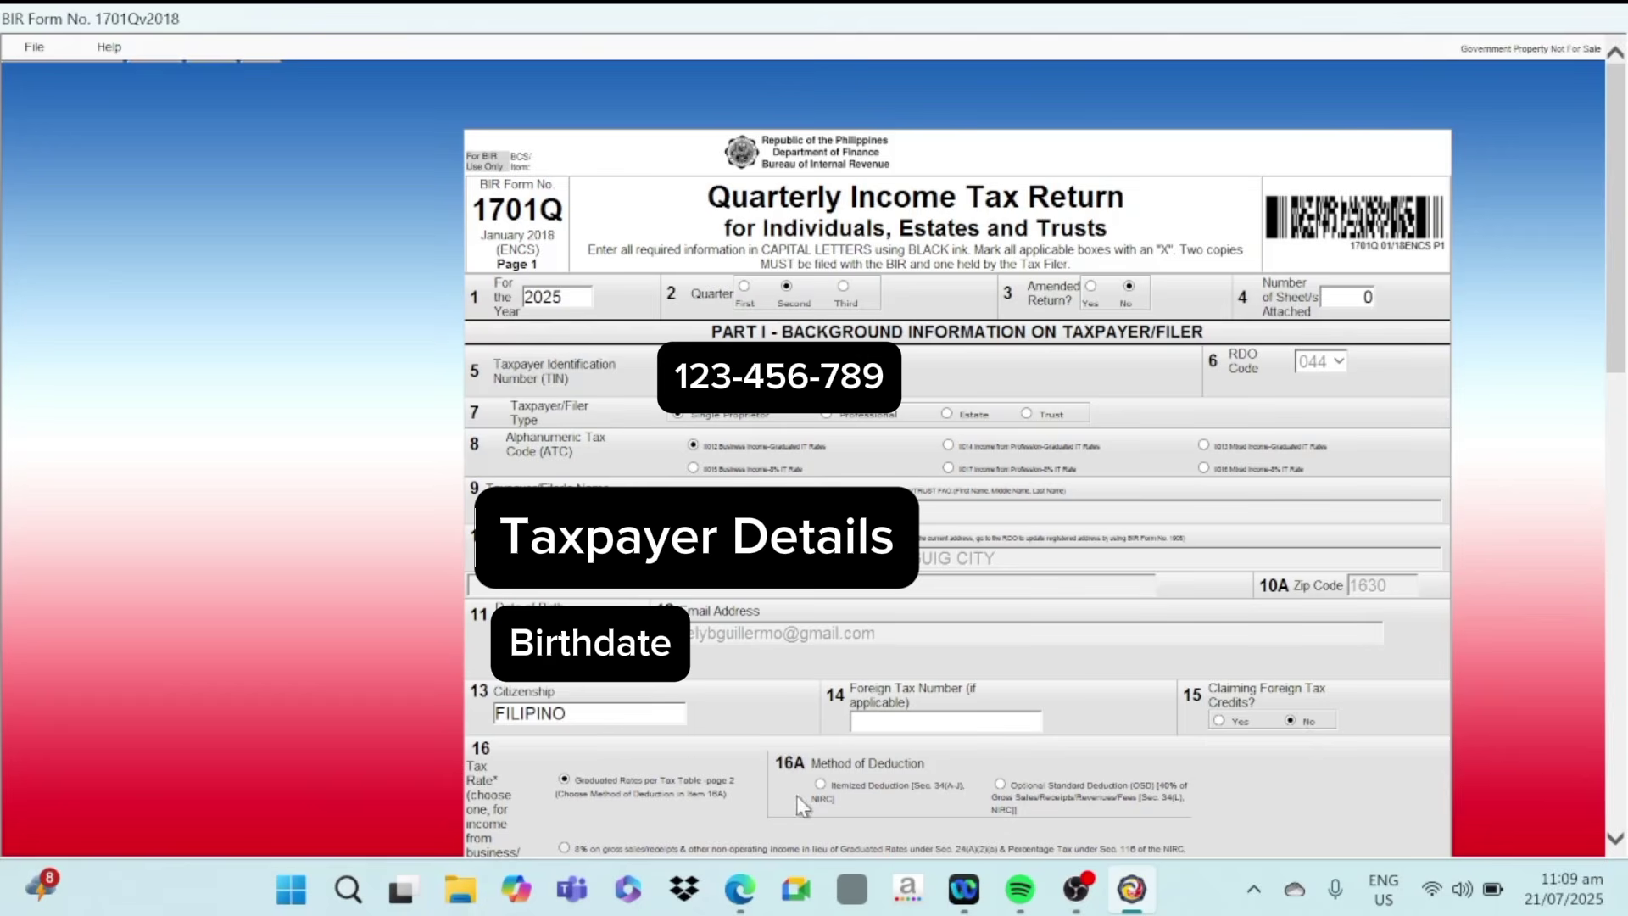
pyautogui.click(1002, 785)
# Save the completed 1701Q return, validate its entries, and dismiss the save and validation notices.
pyautogui.moveTo(1616, 296); pyautogui.dragTo(1616, 751)
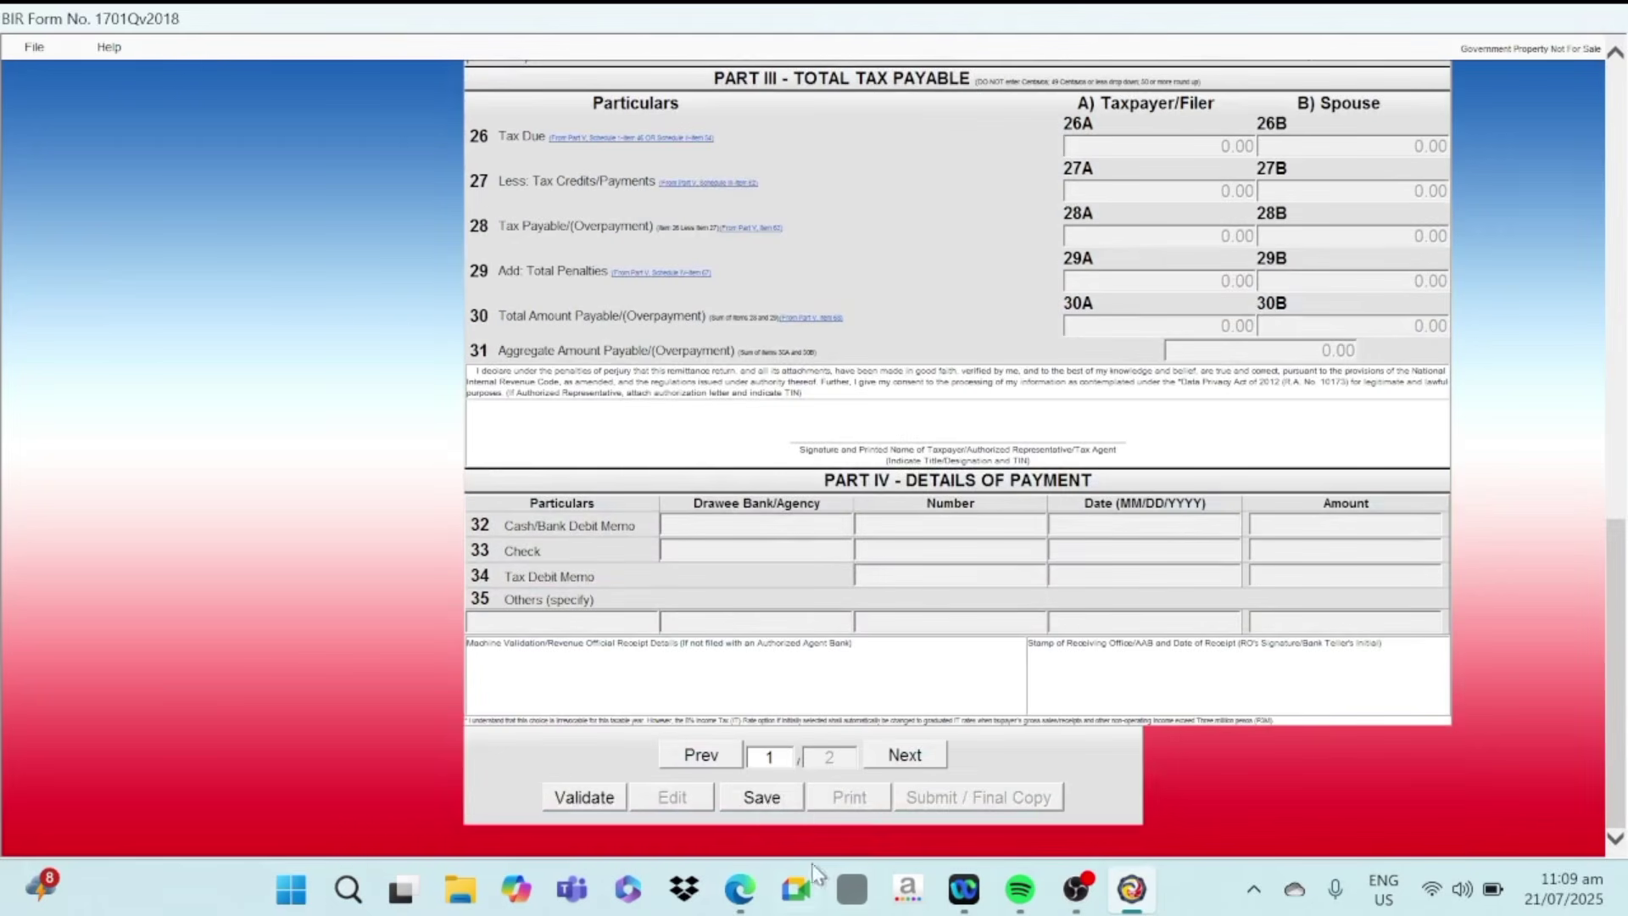
pyautogui.click(768, 806)
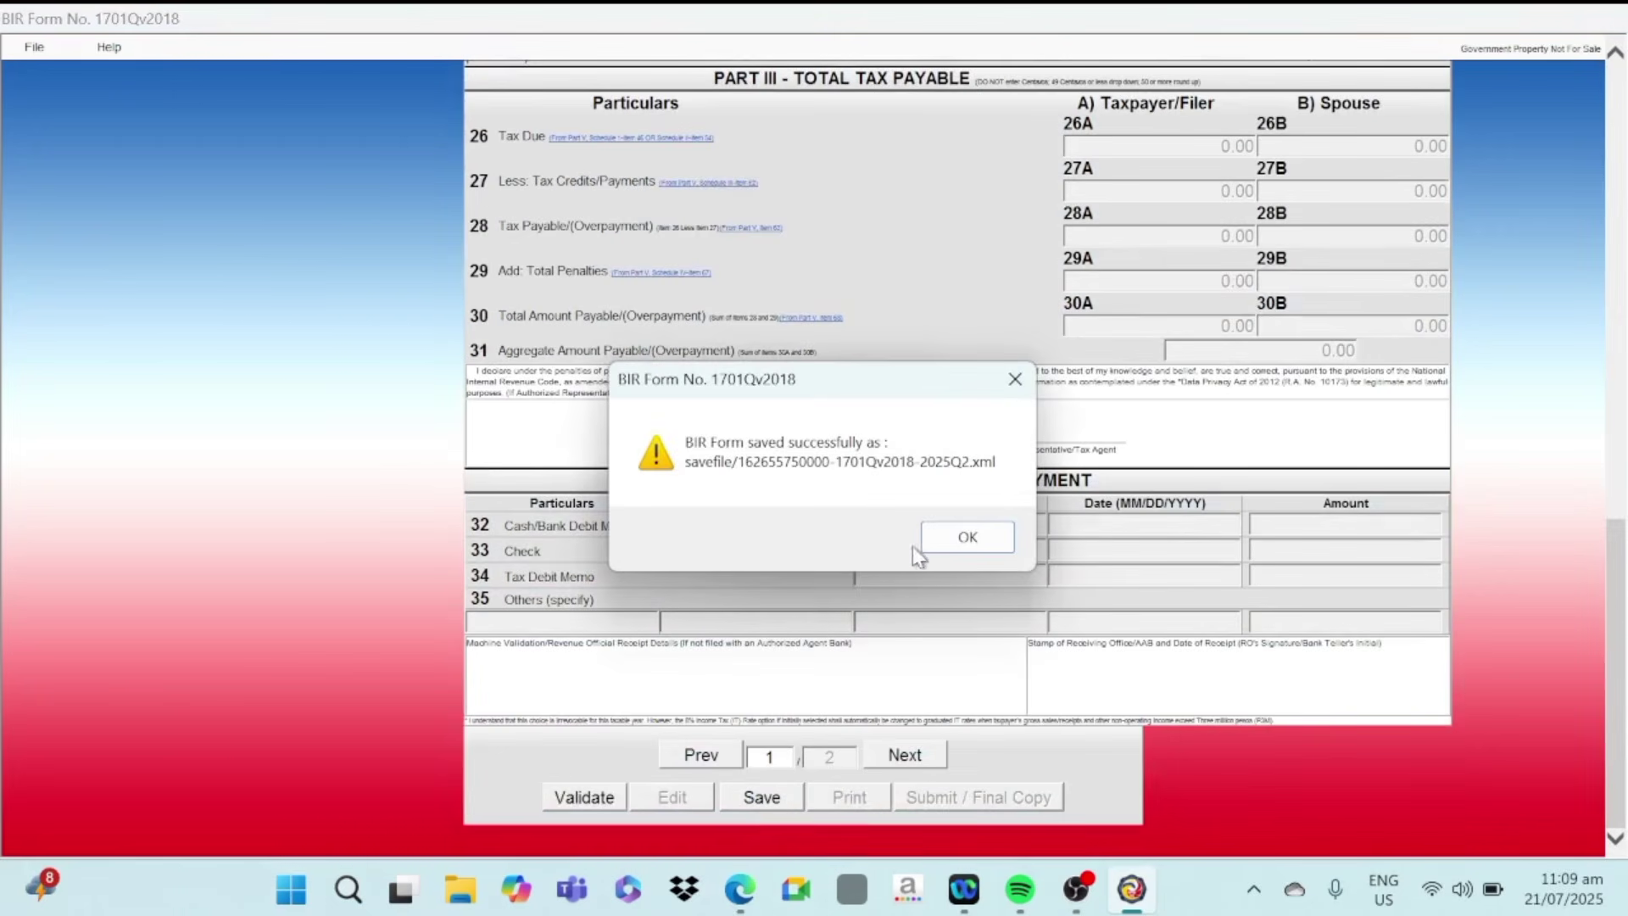
pyautogui.click(969, 543)
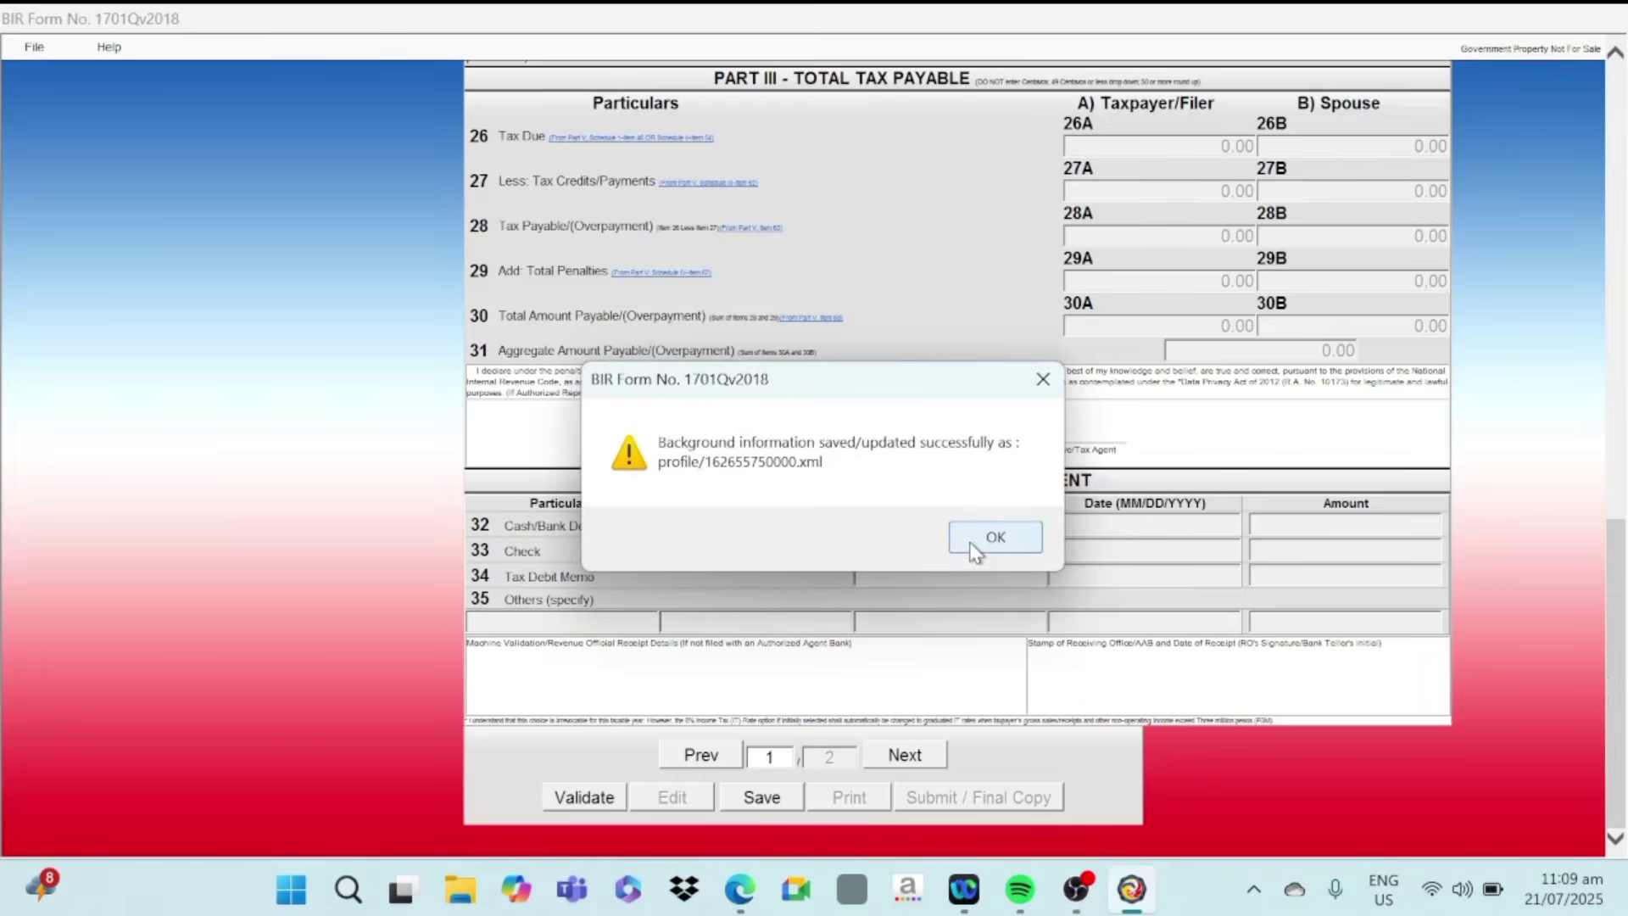
pyautogui.click(972, 547)
pyautogui.click(562, 797)
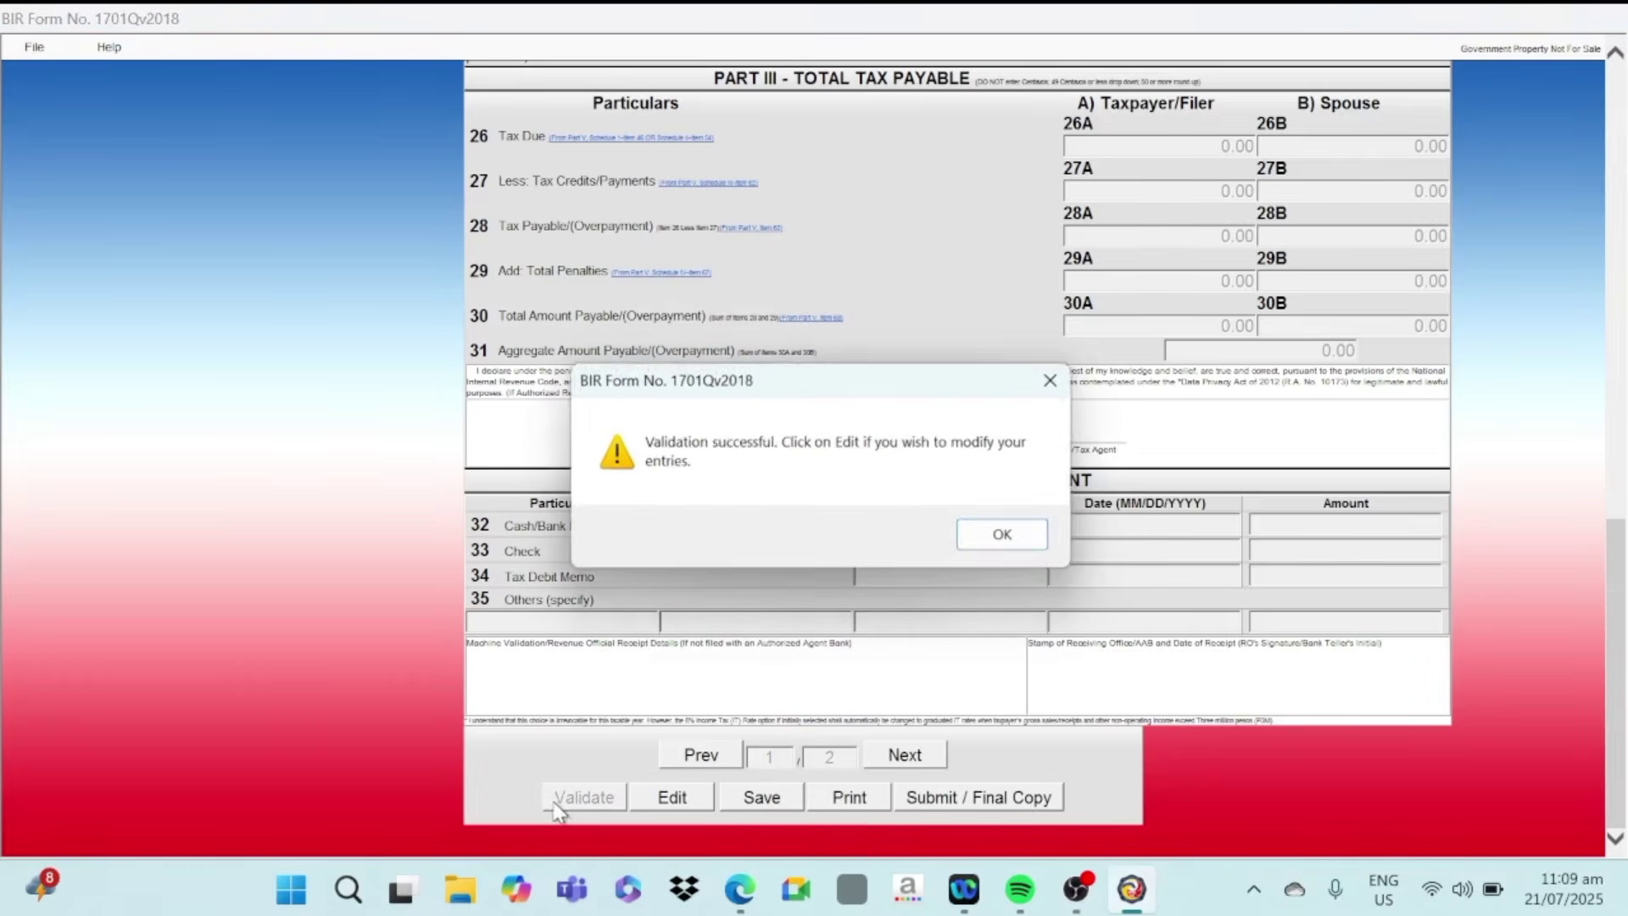
pyautogui.click(1031, 545)
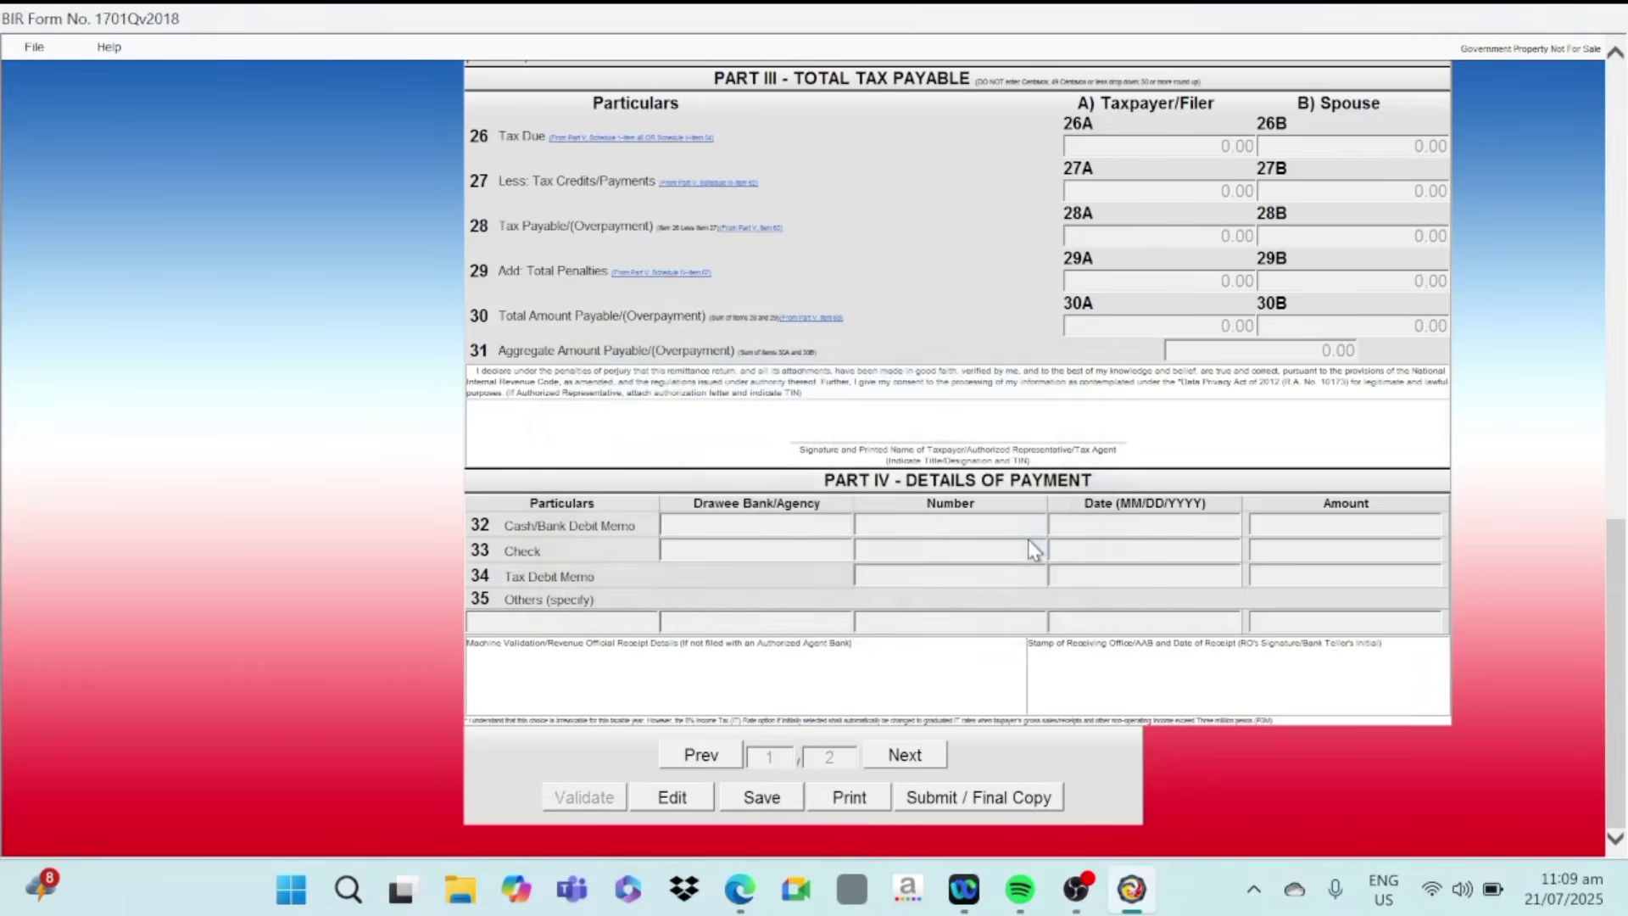
# Try to submit the final copy of the 1701Q return, agree to the Terms of Service, and dismiss the online submission notice.
pyautogui.click(955, 801)
pyautogui.click(877, 559)
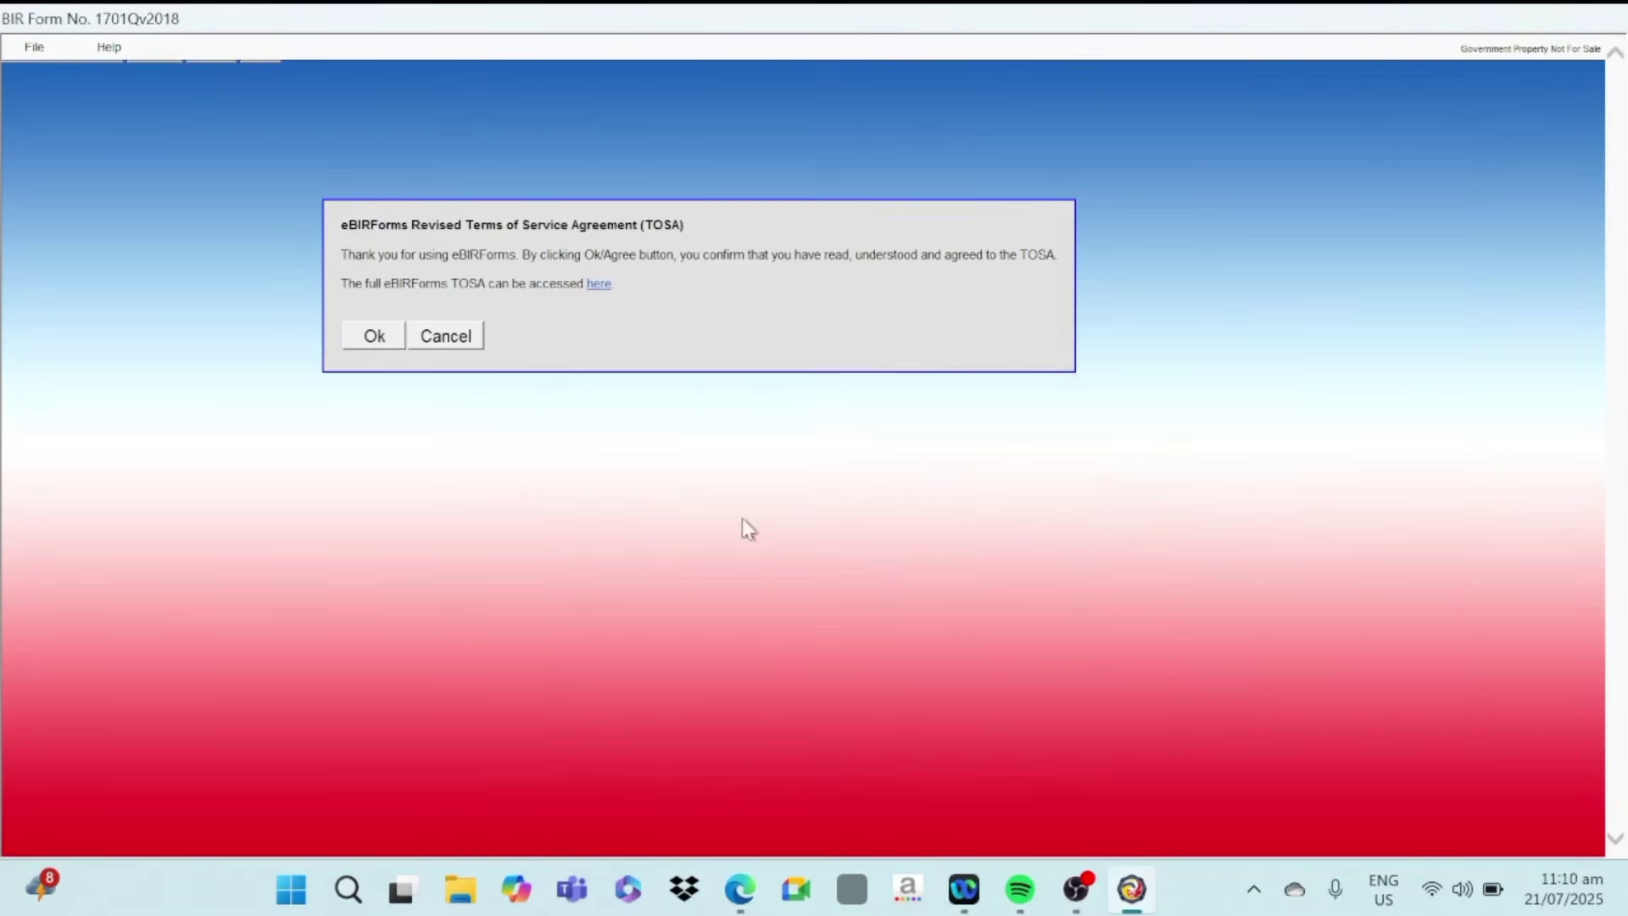
pyautogui.click(368, 338)
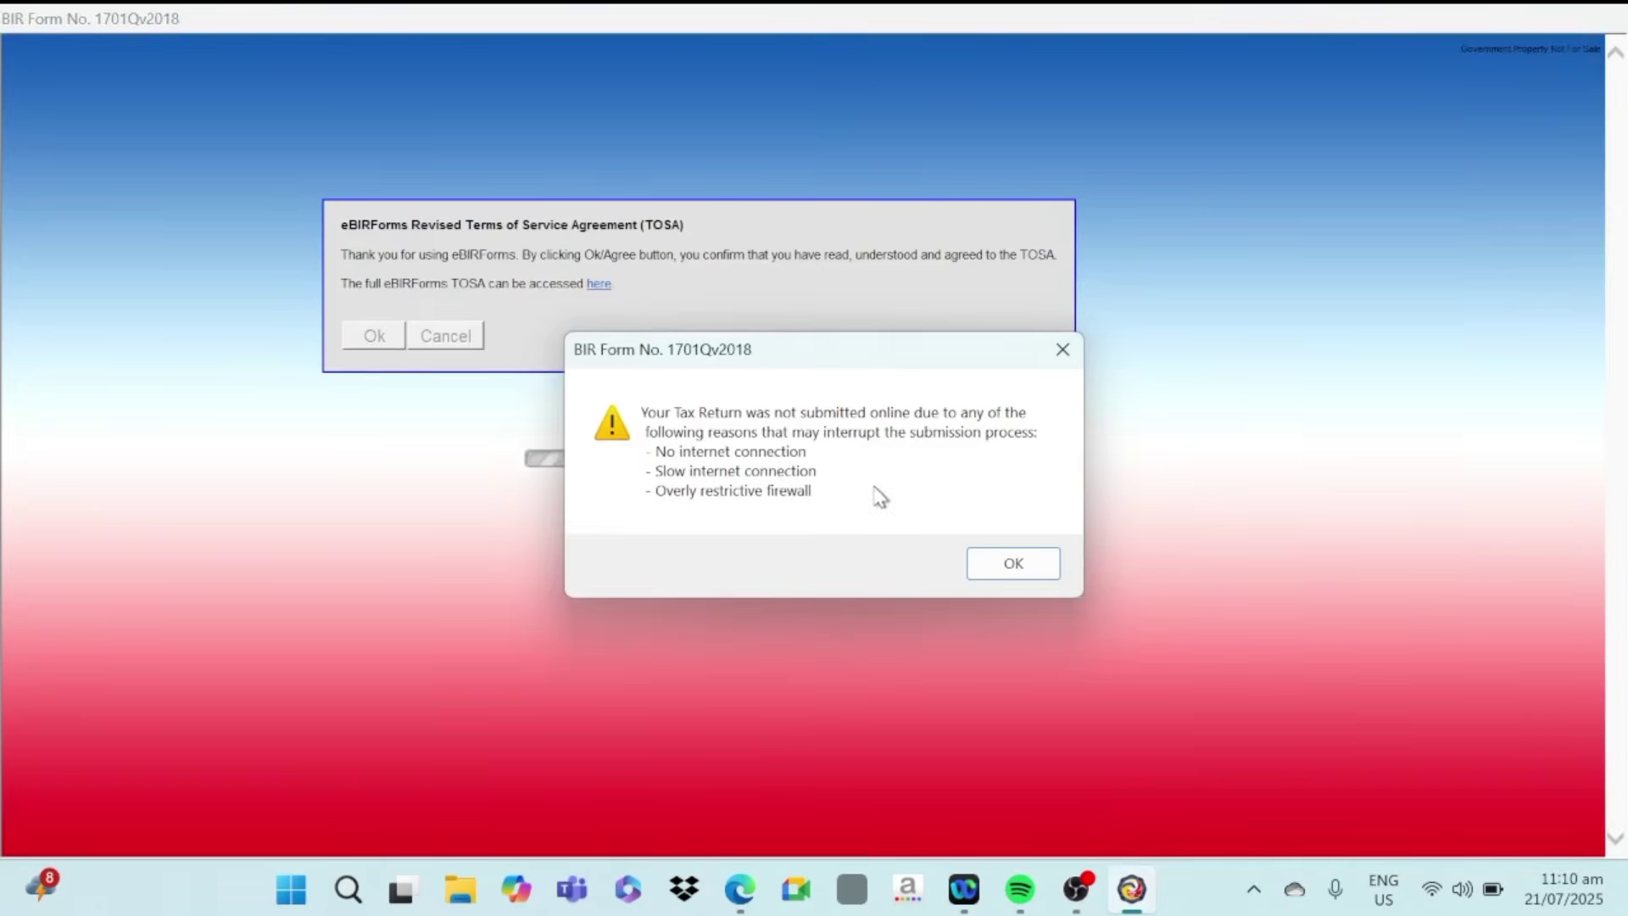
pyautogui.click(1000, 565)
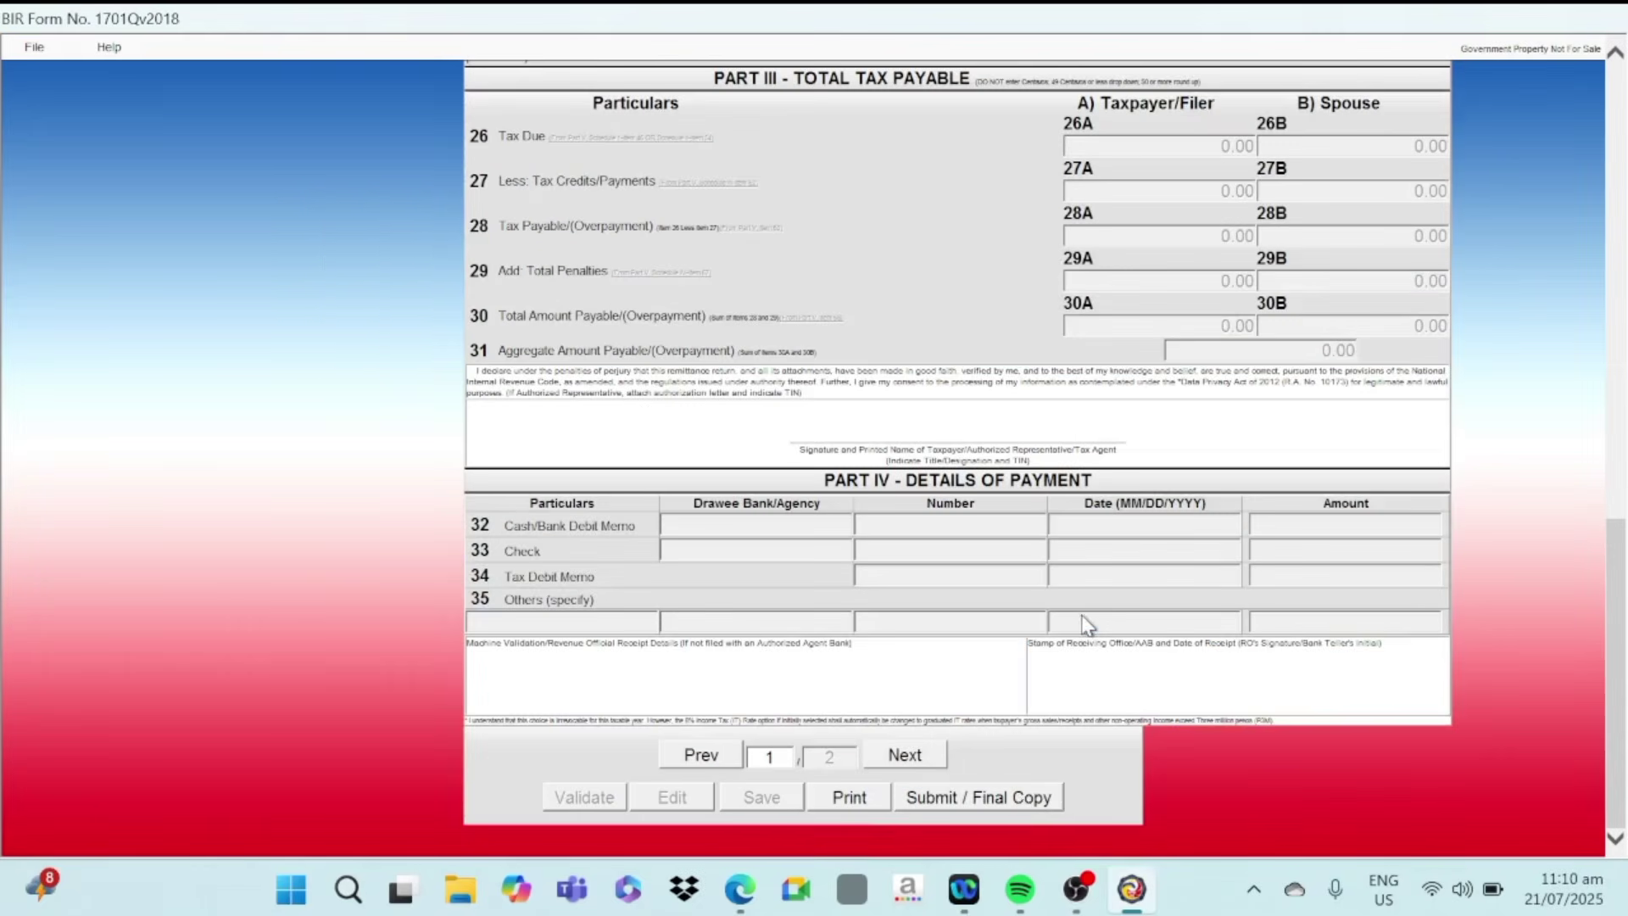
# Resend the 1701Q return to eBIRForms Online and dismiss the submission notice.
pyautogui.click(974, 795)
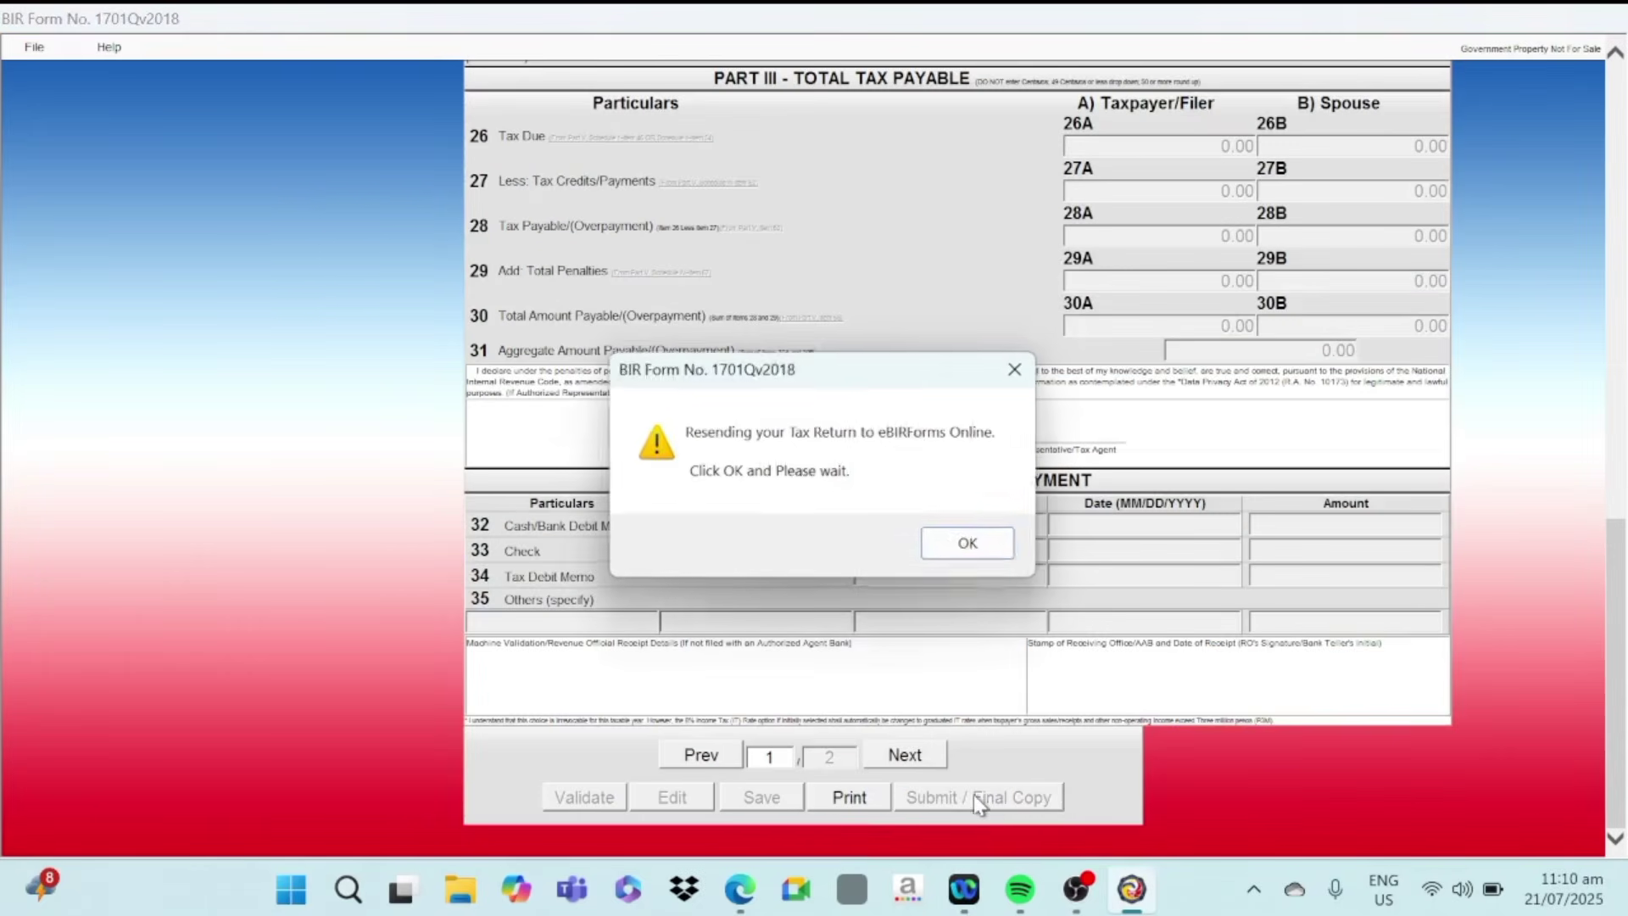
pyautogui.click(945, 543)
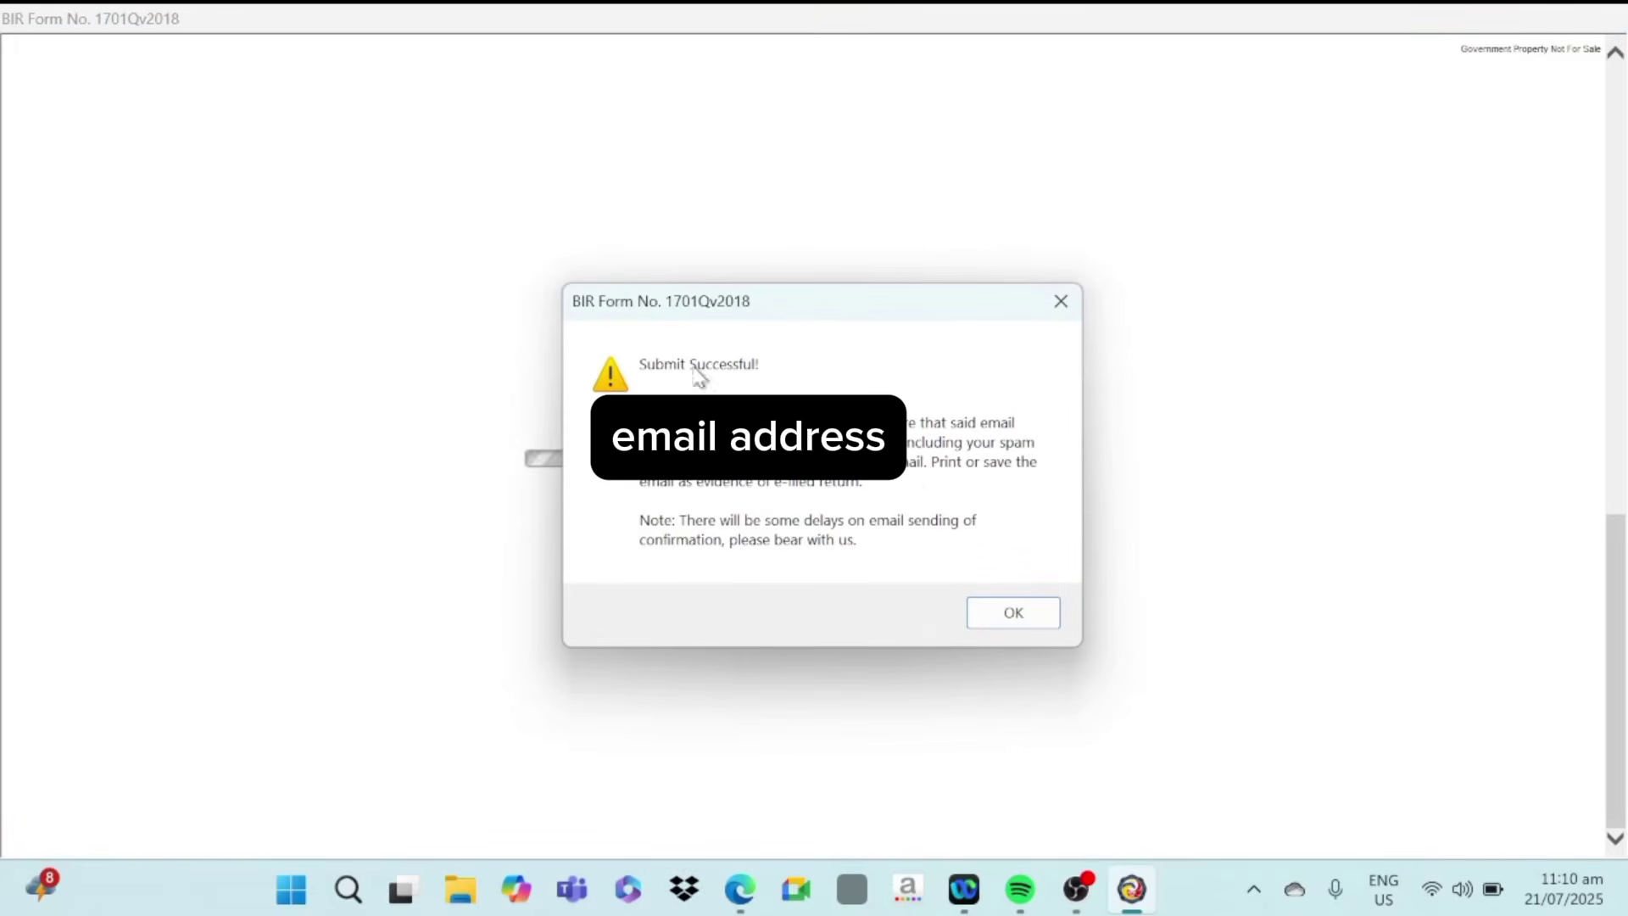
pyautogui.click(1010, 628)
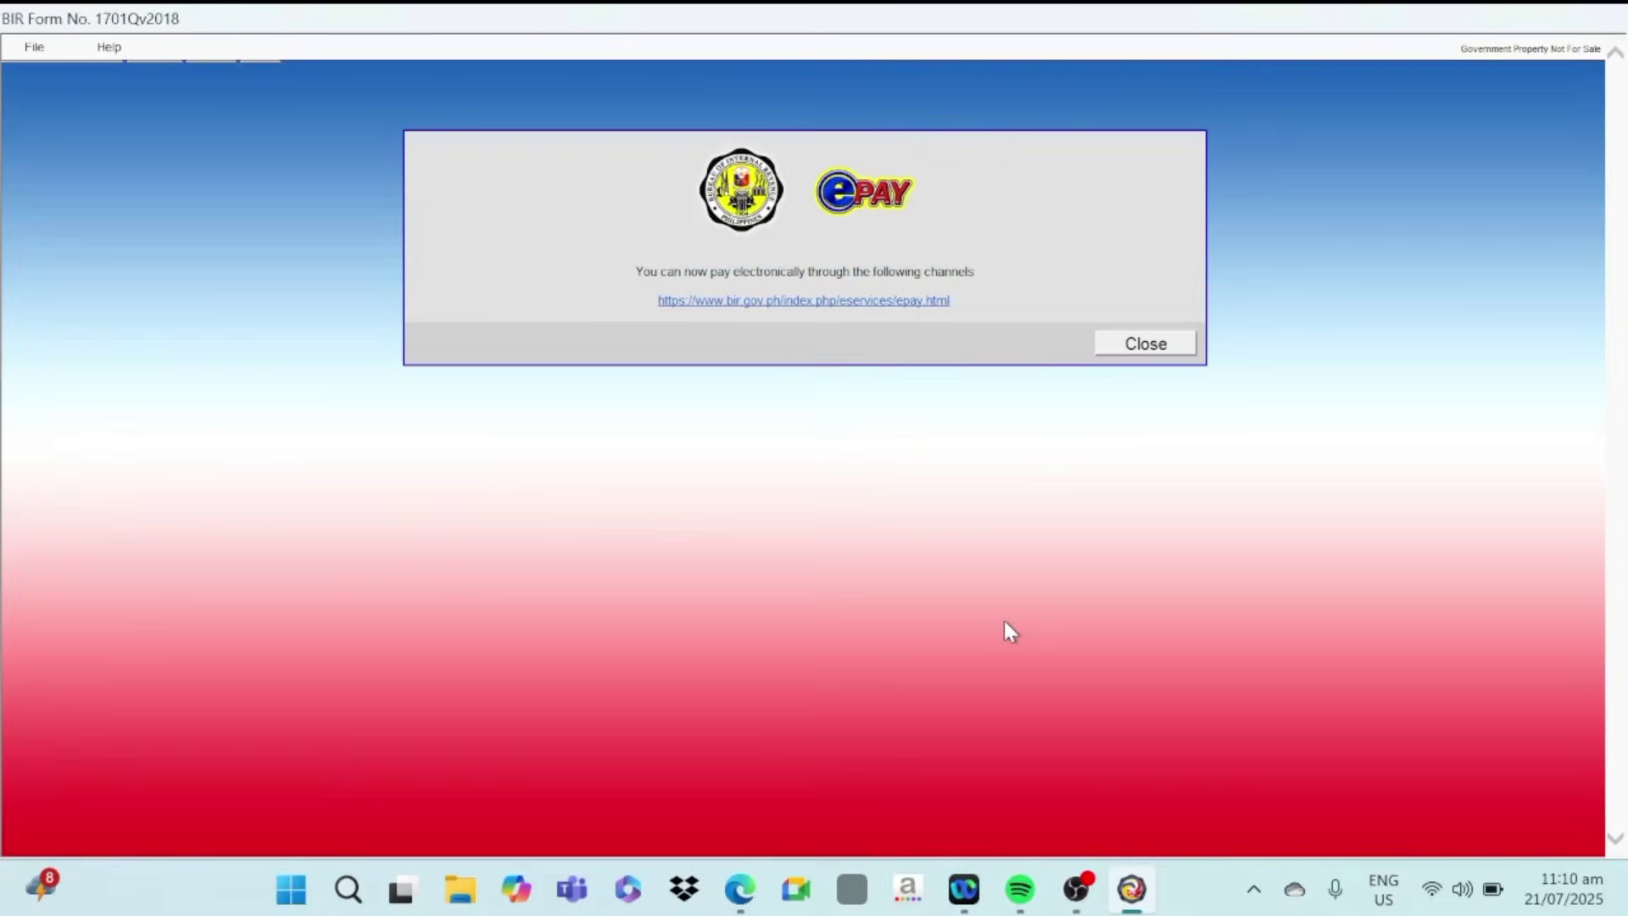